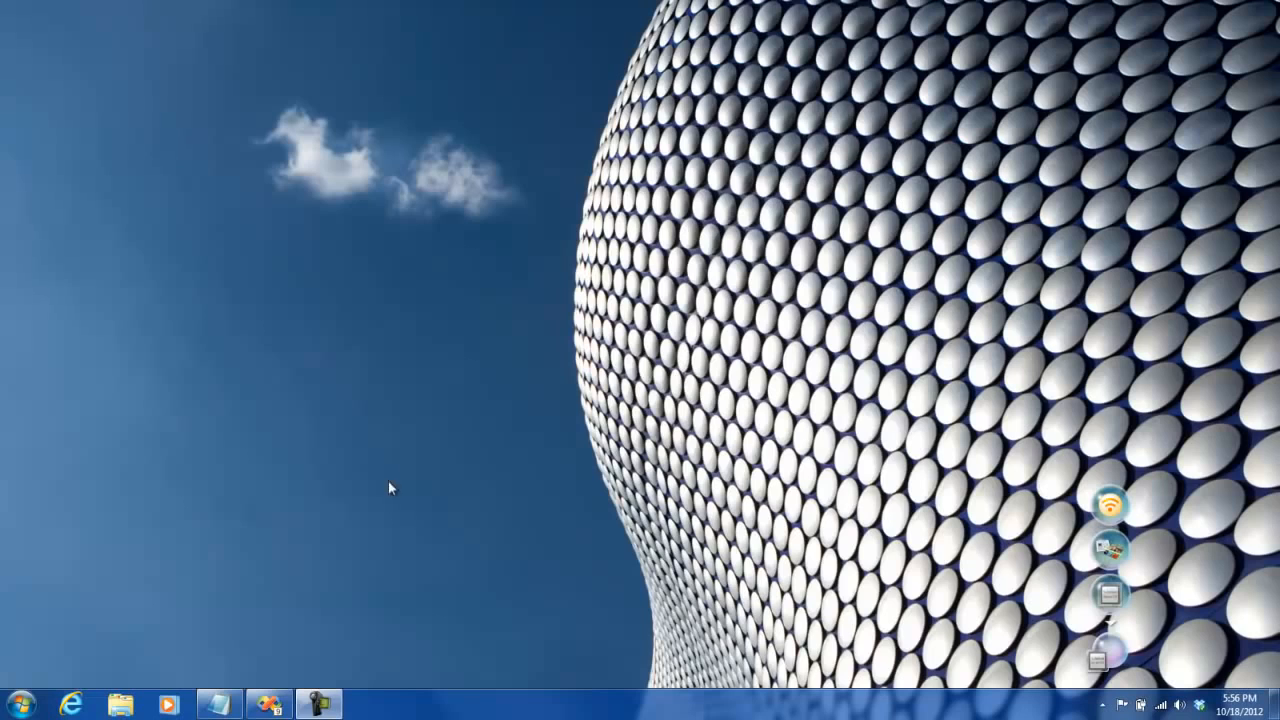
- Switch to Visual Studio and add a new empty report named Matrix.rdl to the Expressions project's Reports folder
left_click(268, 705)
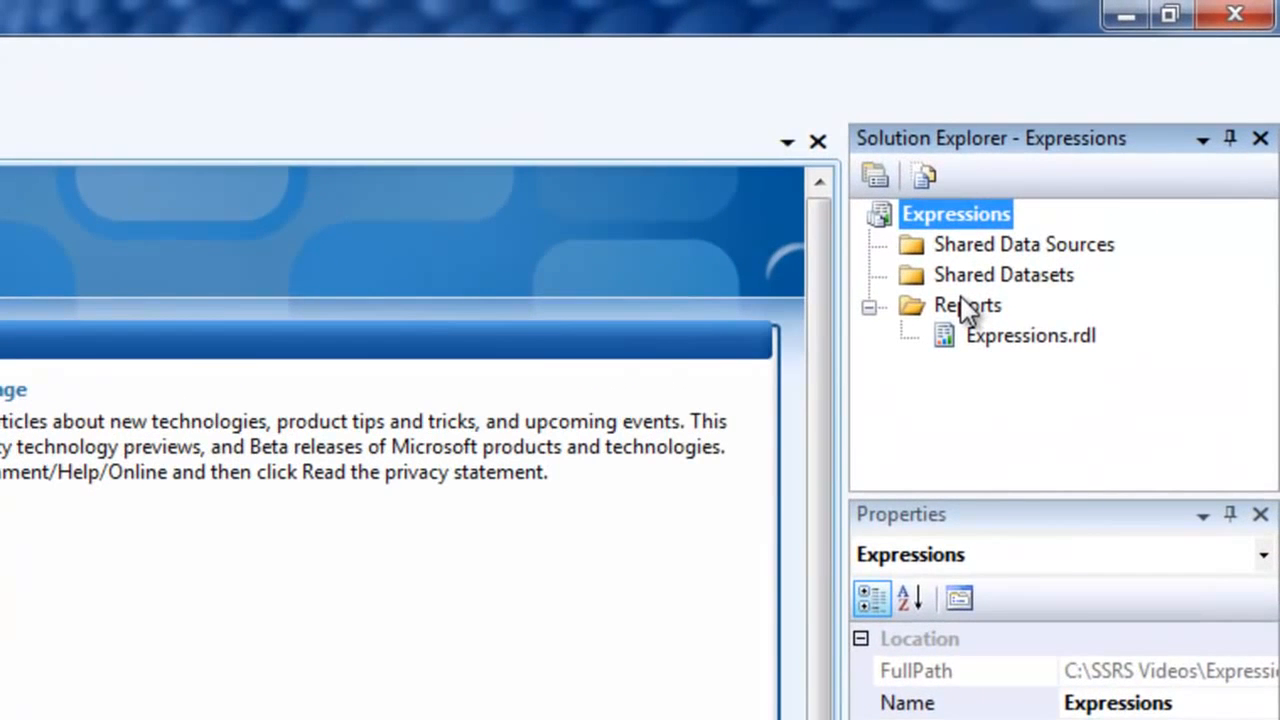
right_click(958, 310)
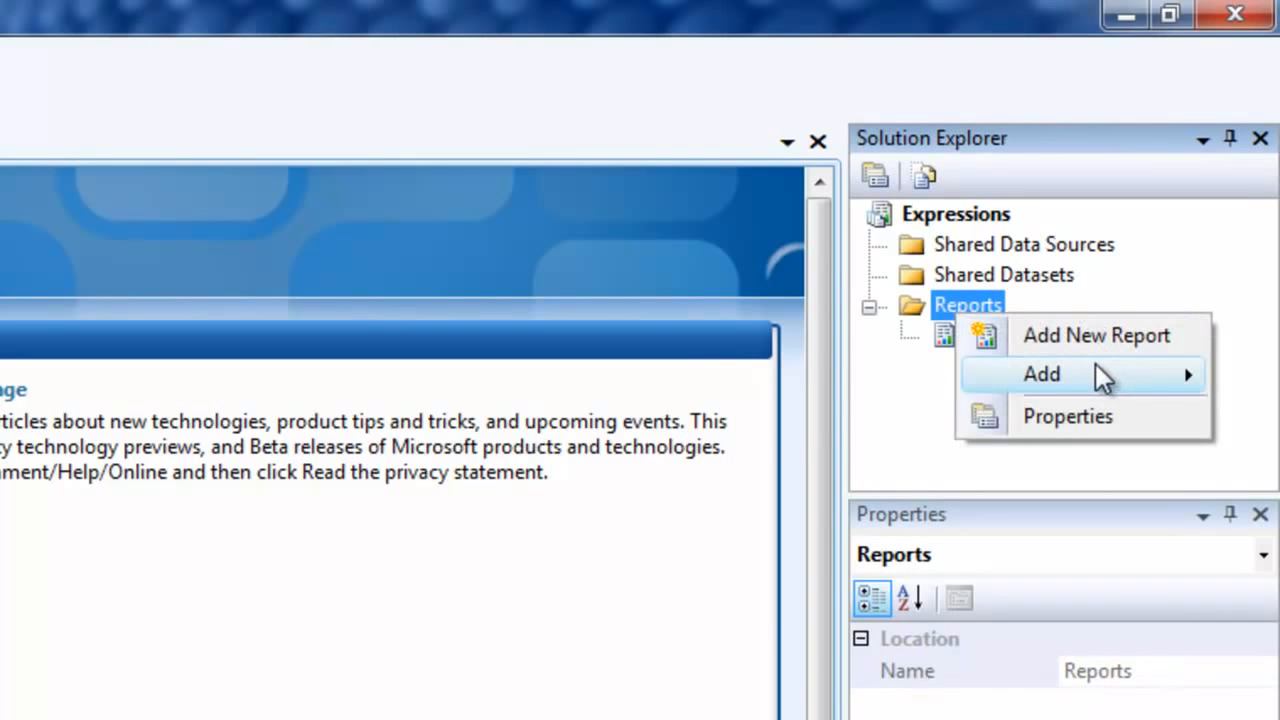
mouse_move(1096, 368)
left_click(857, 376)
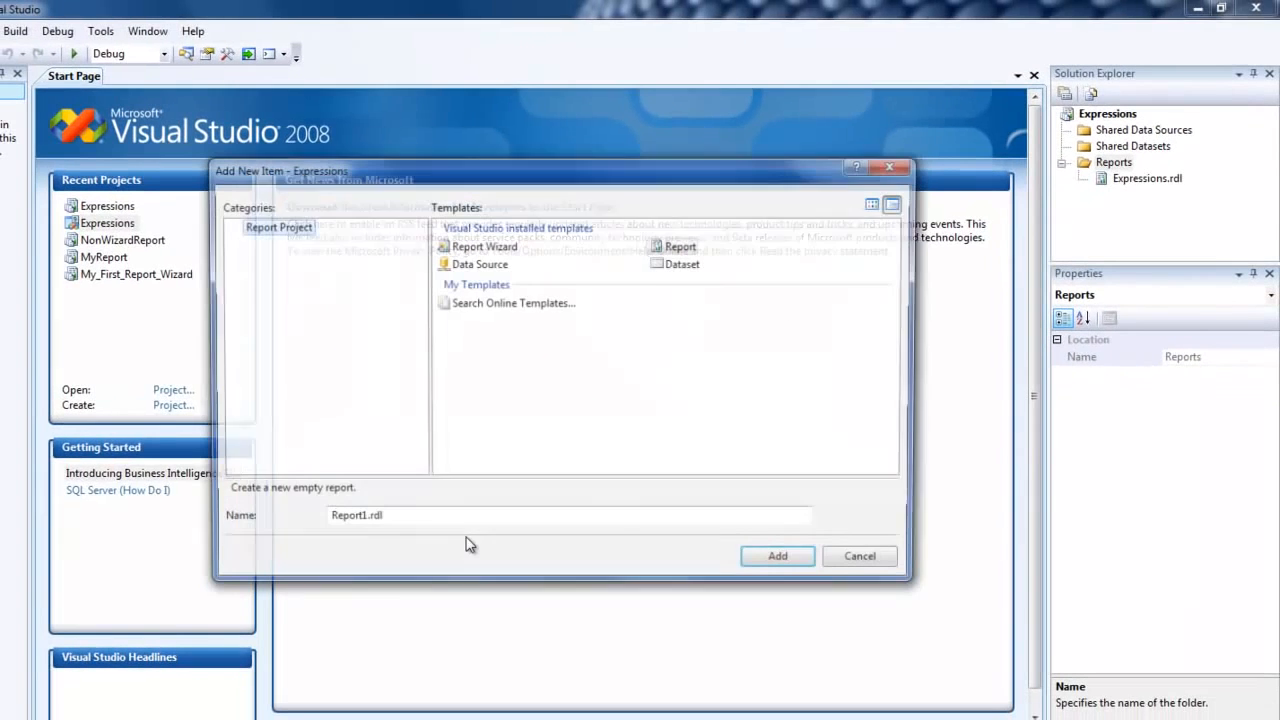
left_click_drag(363, 520, 137, 539)
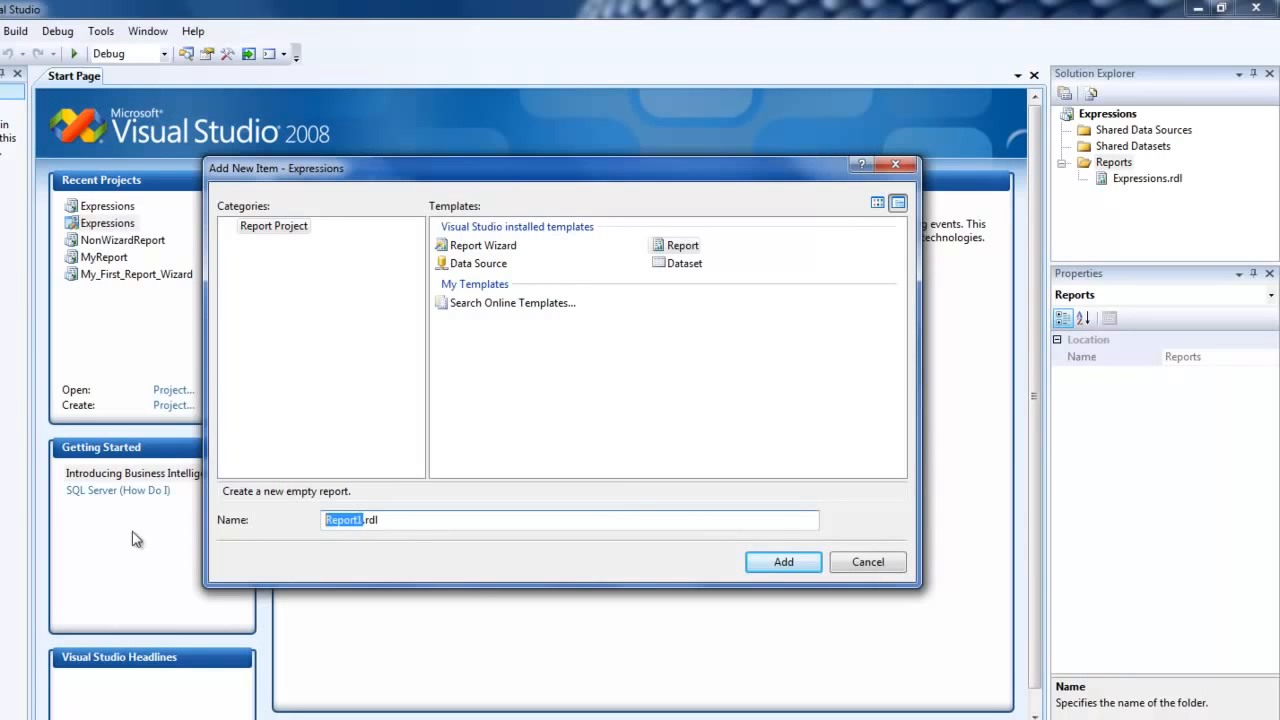
type("Matrix")
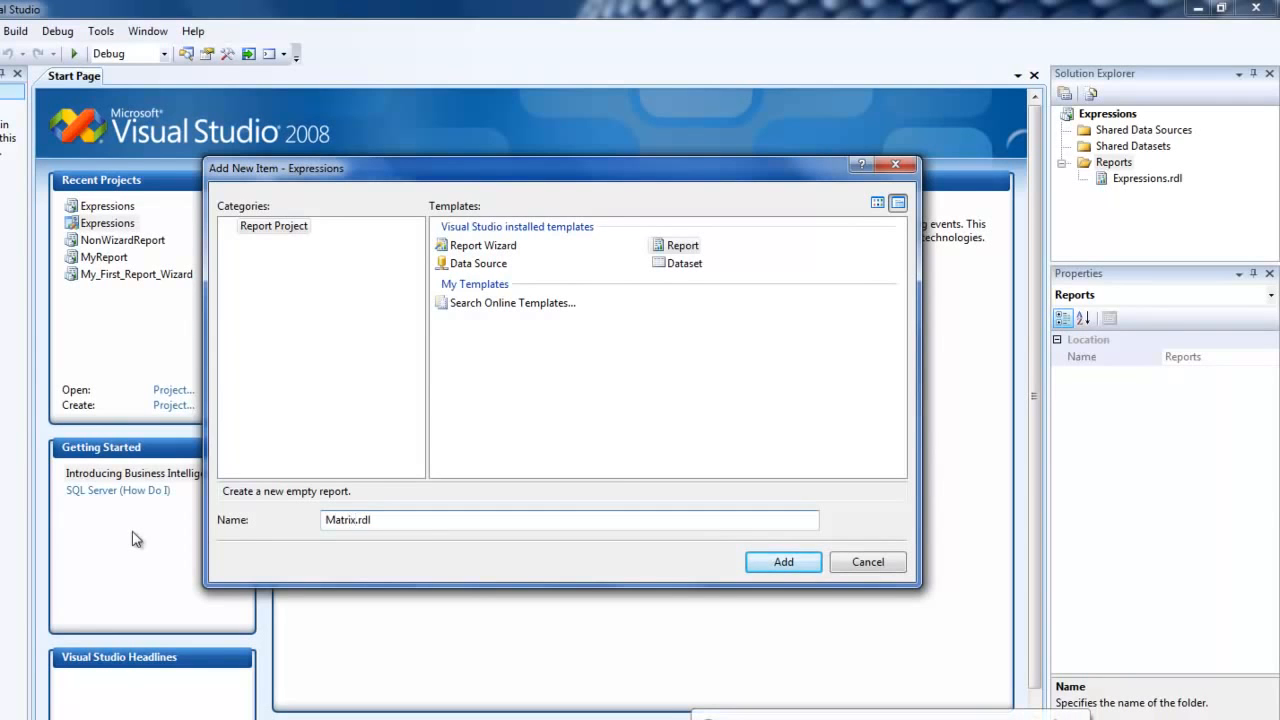
left_click(1066, 718)
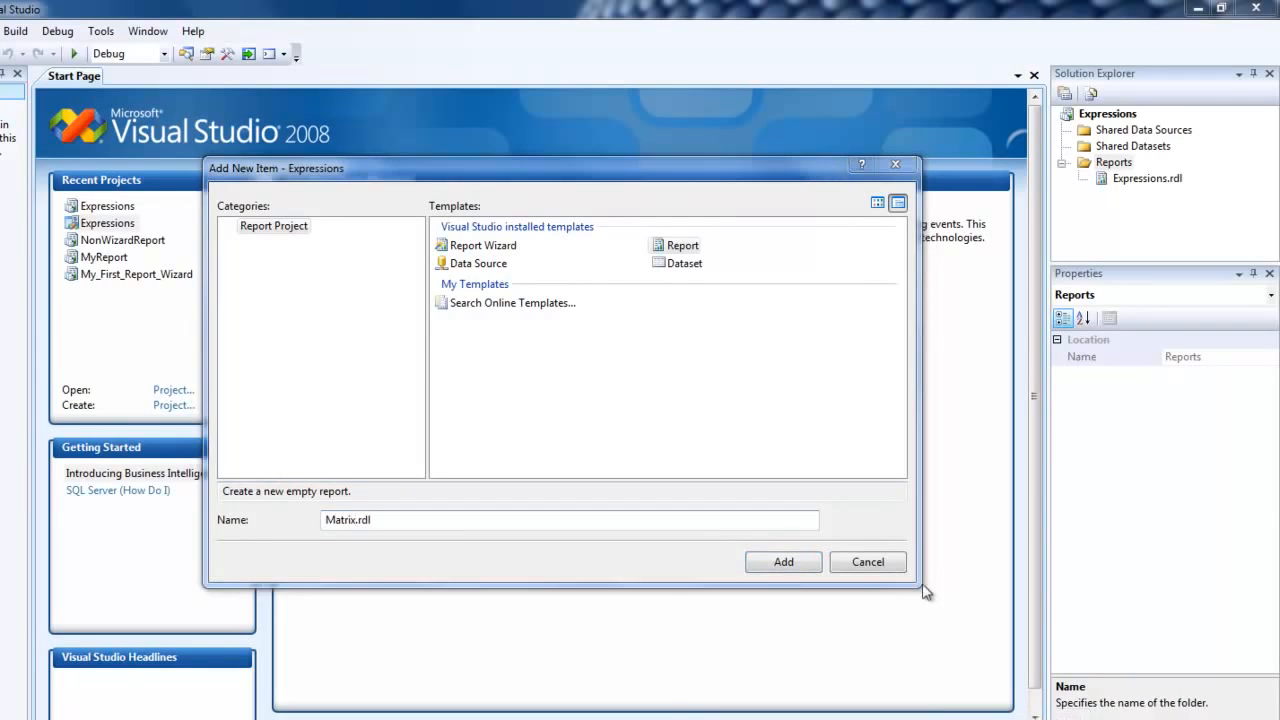
left_click(775, 562)
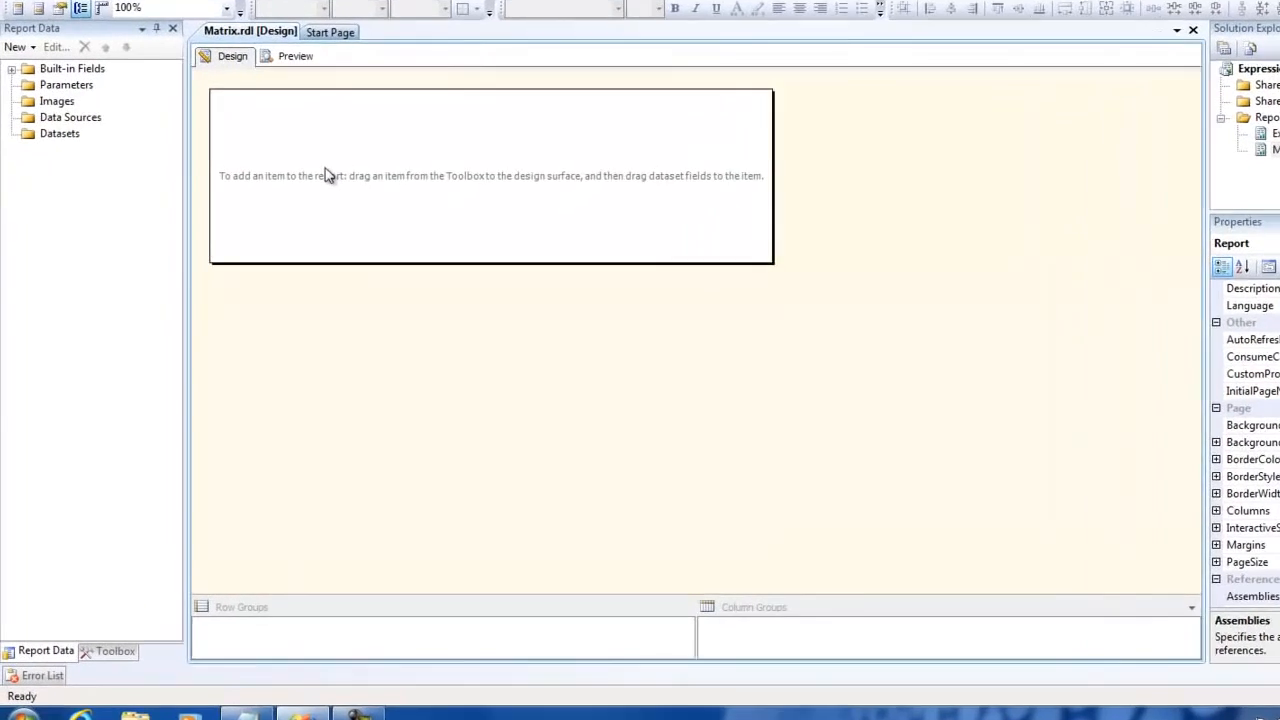
- Start a new embedded data source for the report and name it Adv
left_click(92, 117)
right_click(93, 117)
left_click(149, 127)
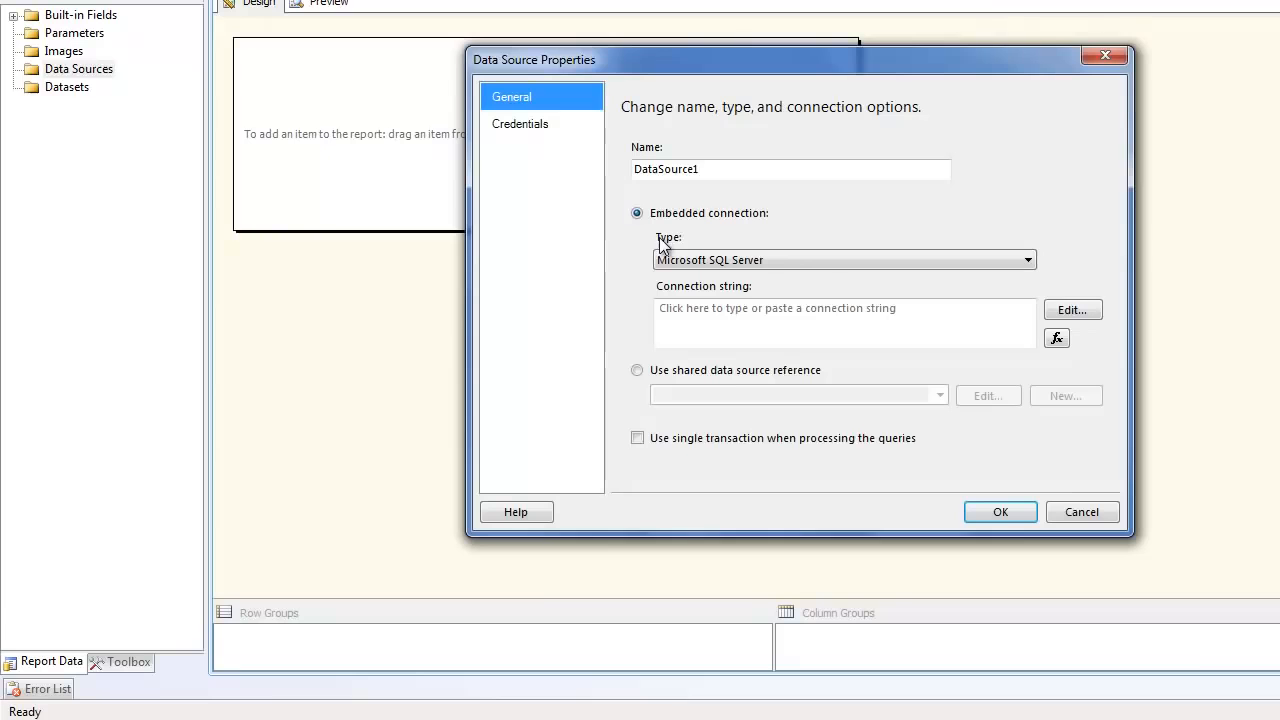
left_click(726, 168)
double_click(726, 168)
type("Adv")
- Connect the data source to the AdventureWorks database on server TRAINER-PC\Ssrsexpress and save it
left_click(1075, 310)
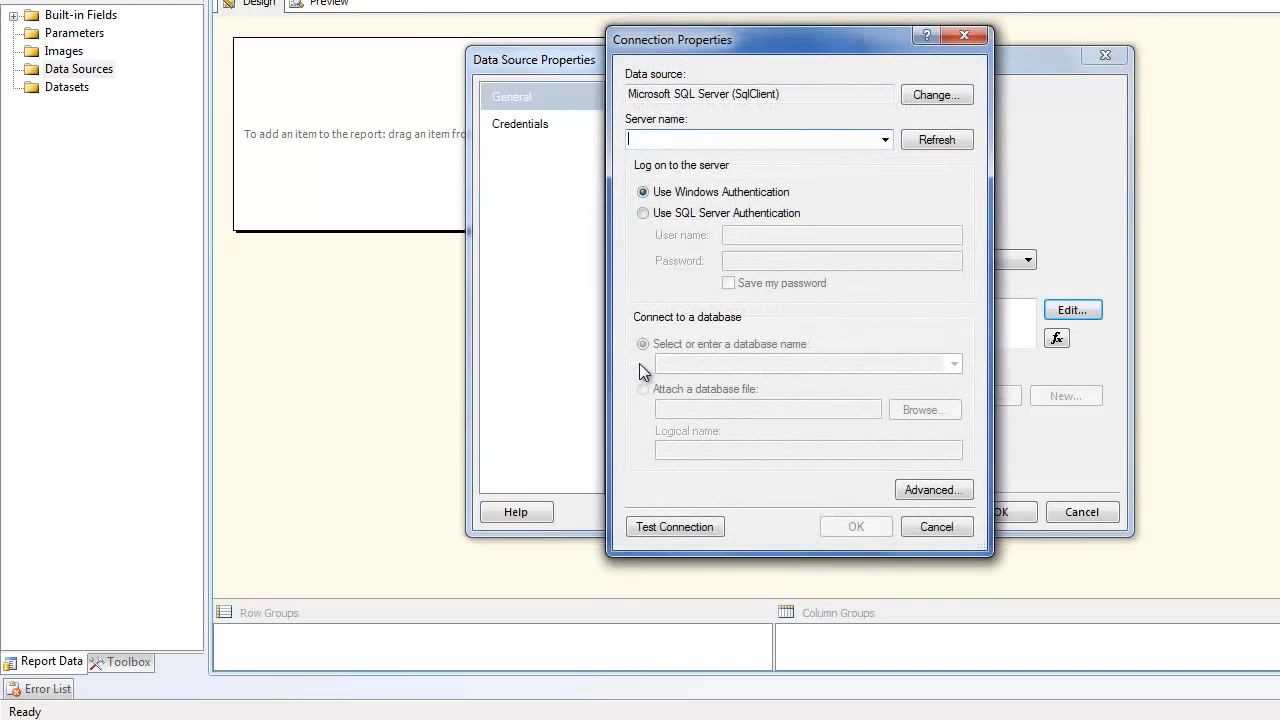
left_click(884, 139)
left_click(715, 159)
type("\\Ssrsexpress")
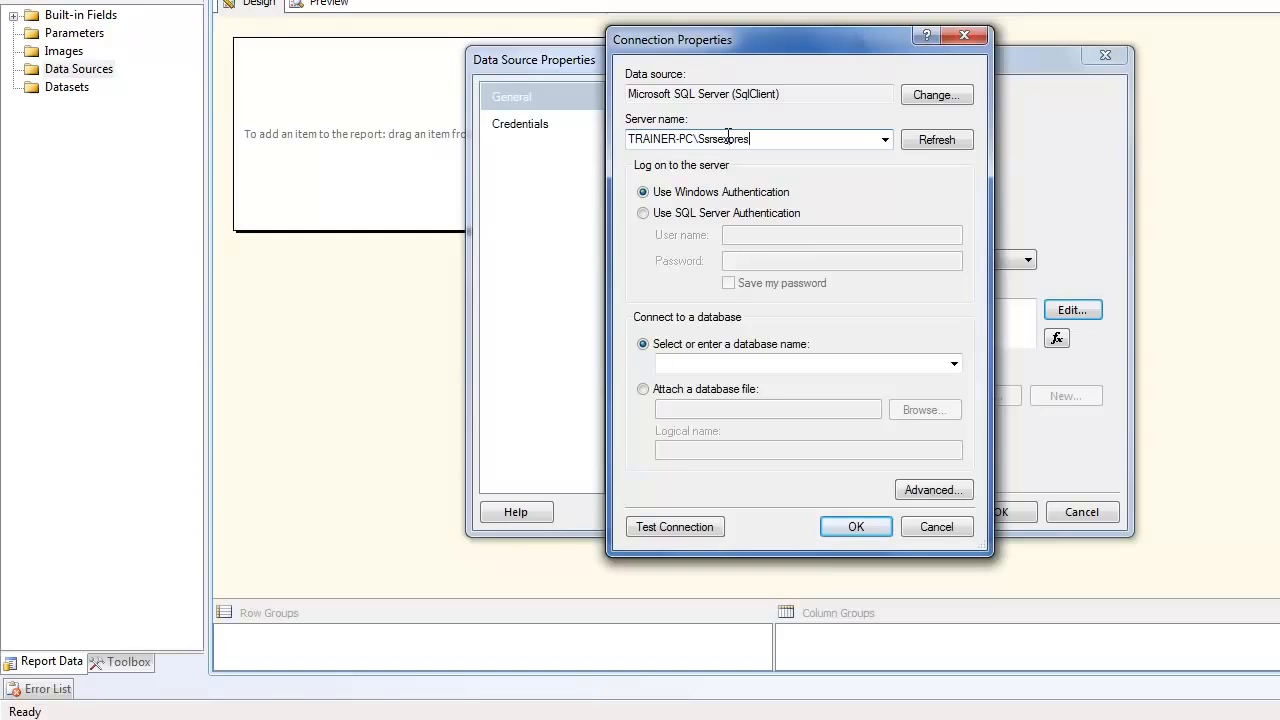
left_click(956, 368)
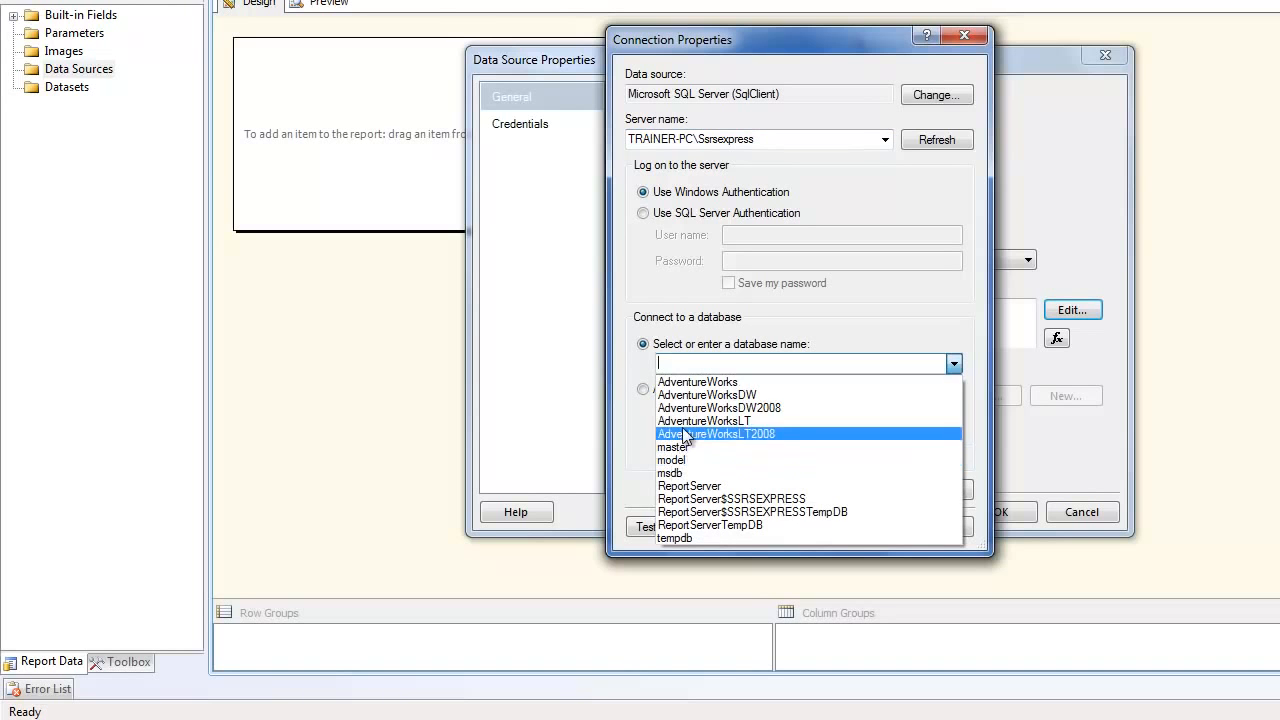
left_click(700, 381)
left_click(846, 527)
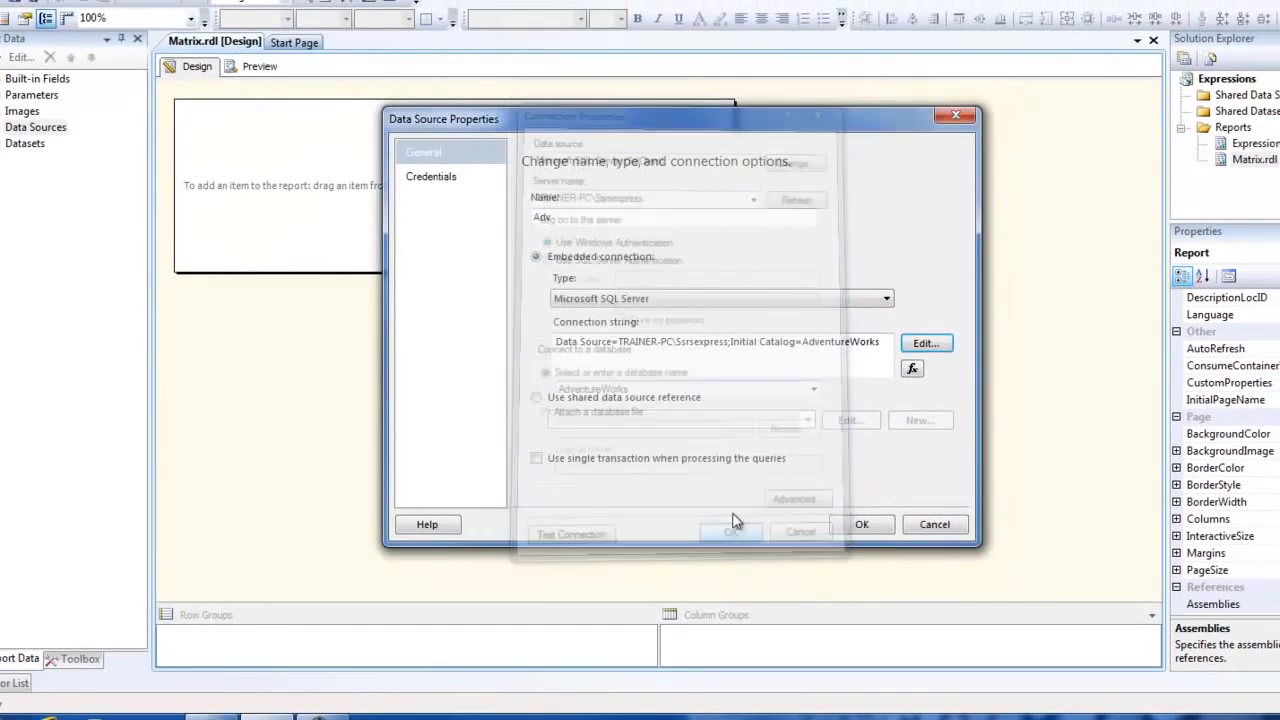
left_click(862, 525)
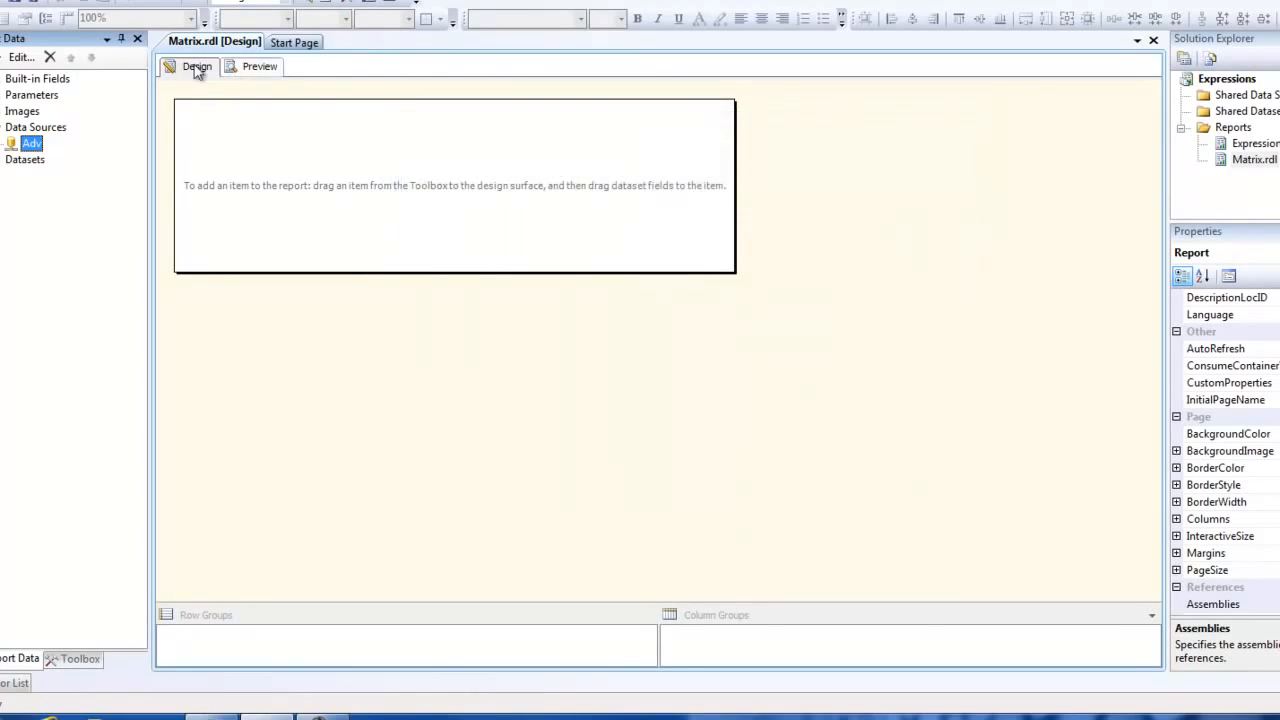
- Start a new dataset for the report, then switch to Notepad and copy the entire sales territory SQL query
right_click(40, 160)
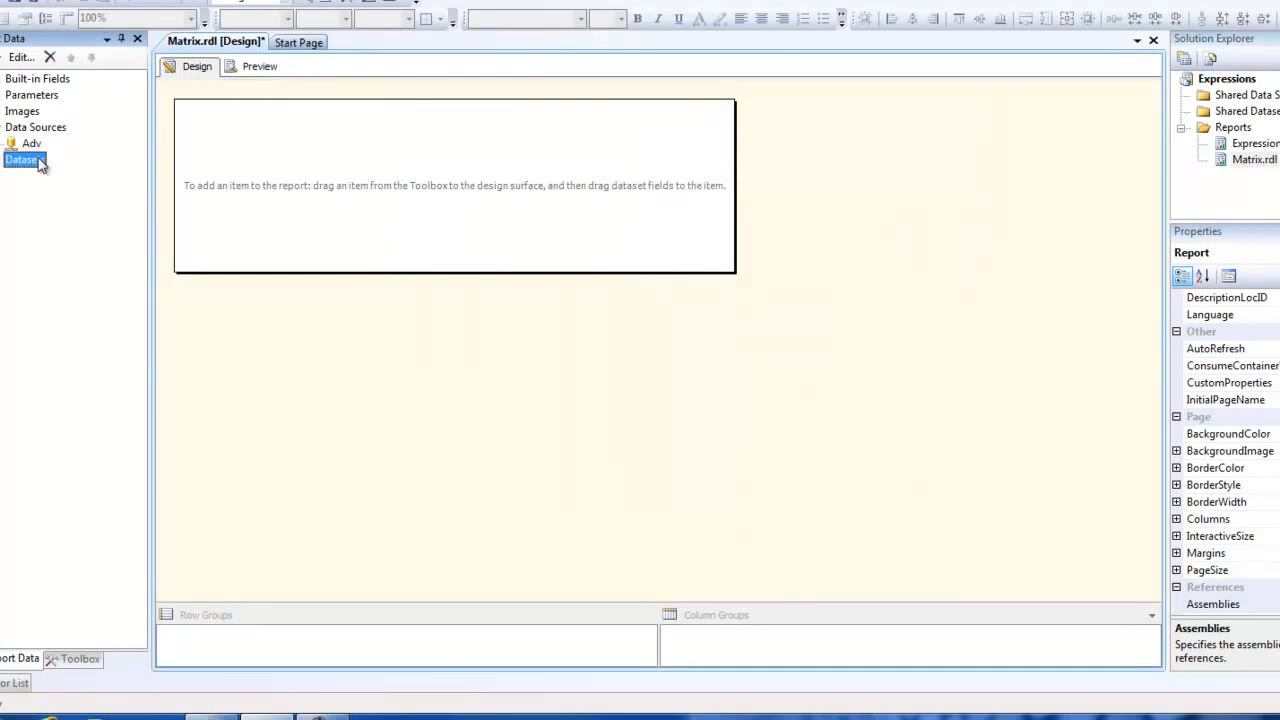
left_click(60, 170)
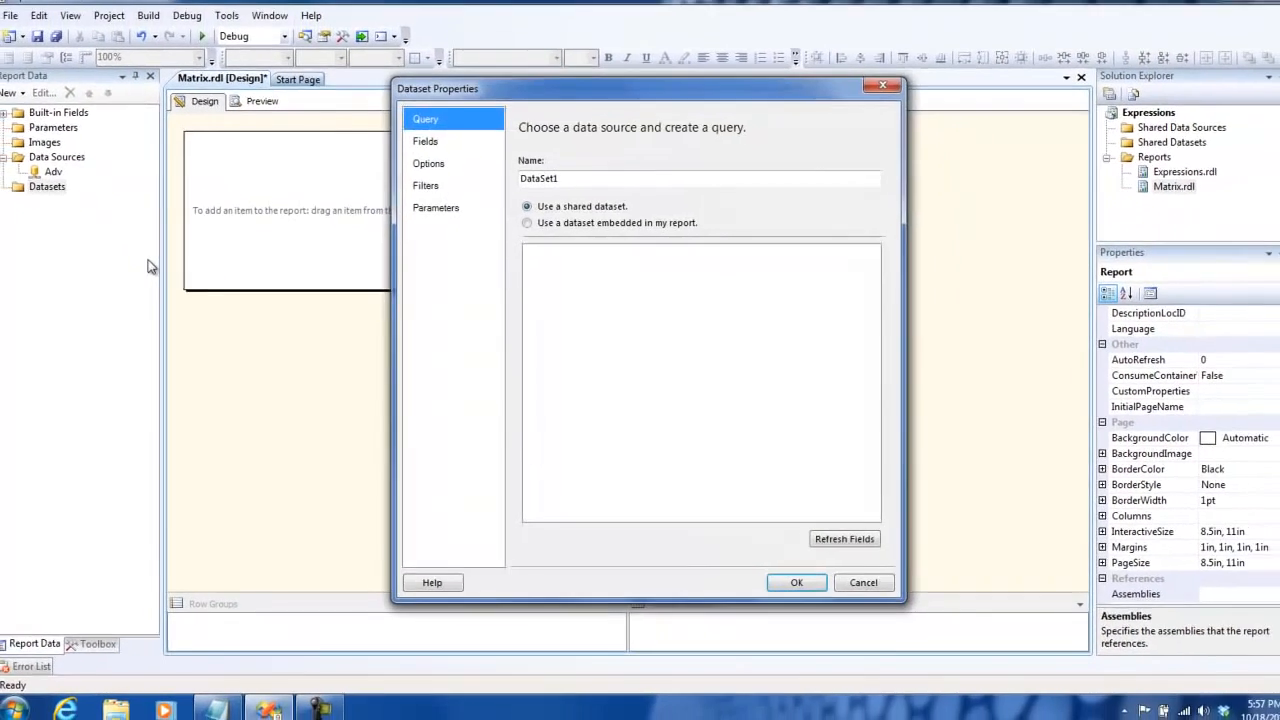
left_click(216, 705)
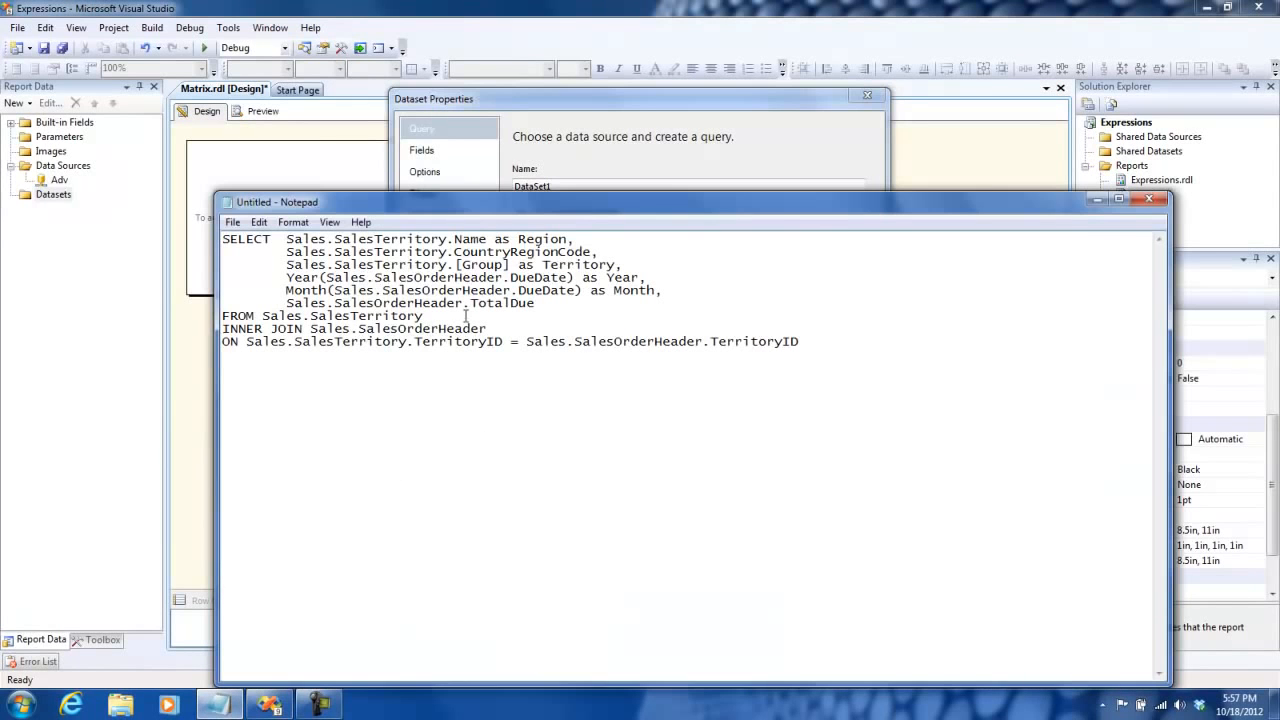
left_click_drag(508, 334, 220, 316)
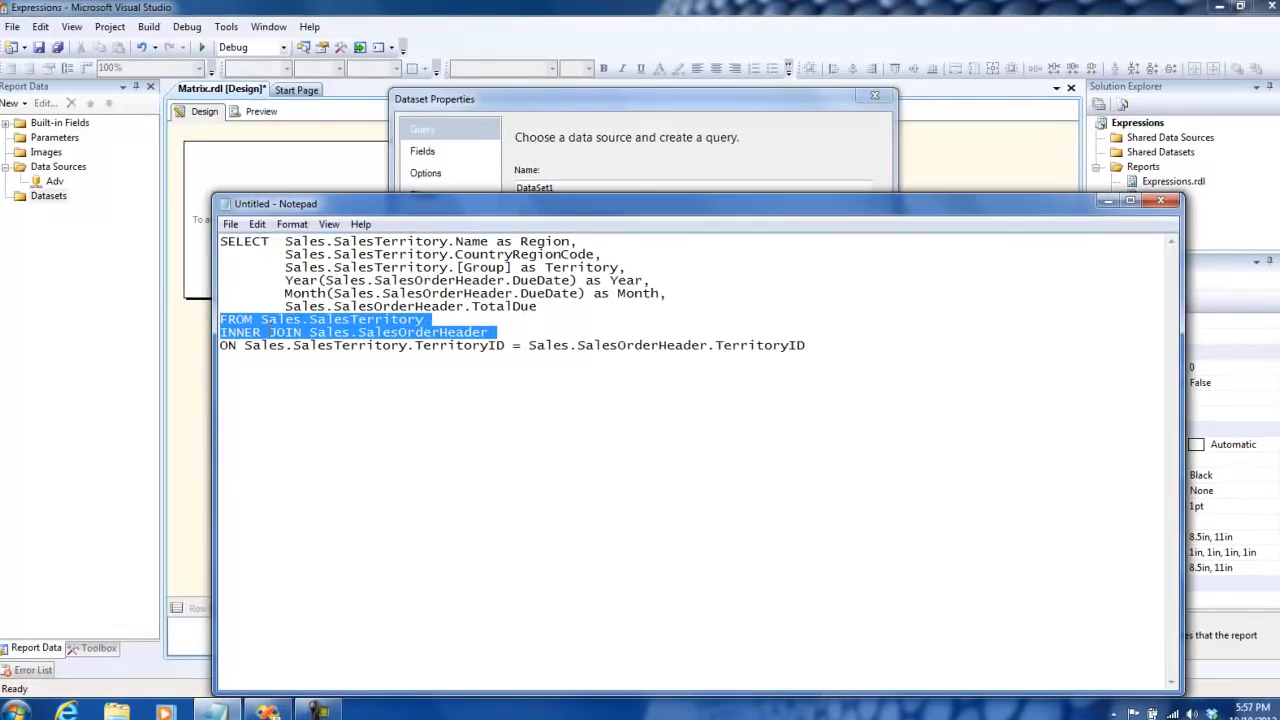
double_click(340, 319)
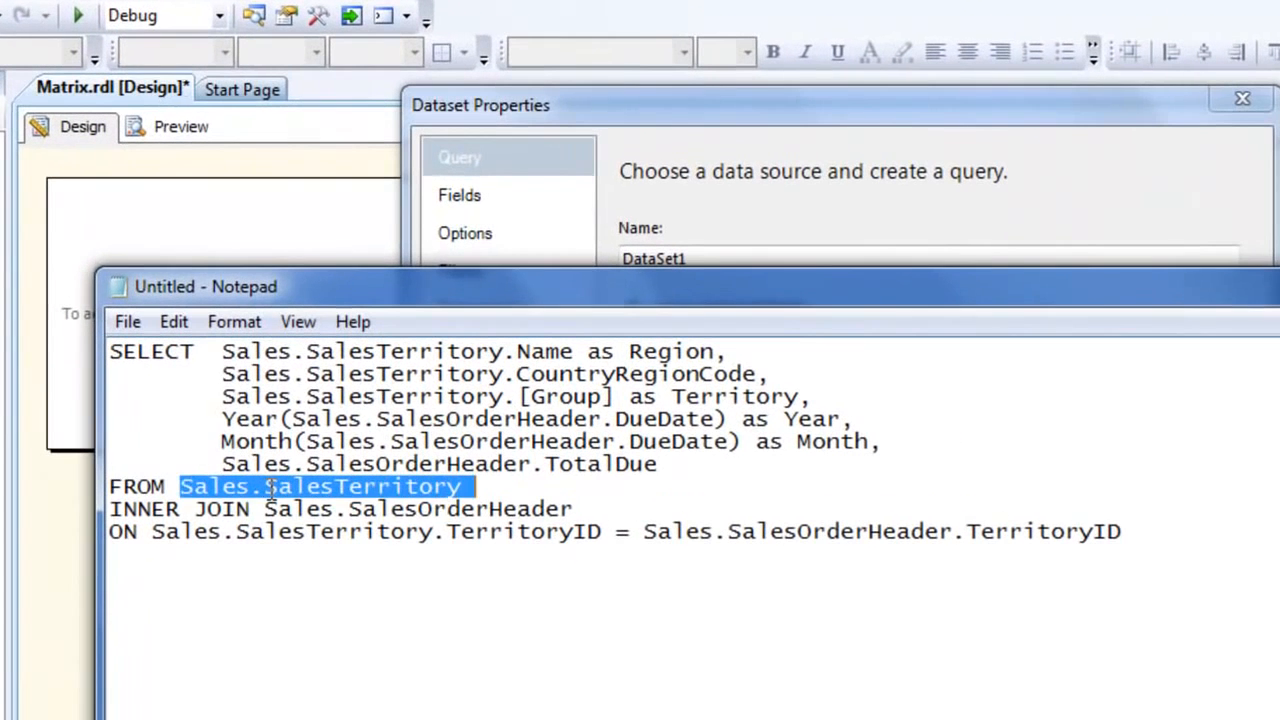
double_click(416, 332)
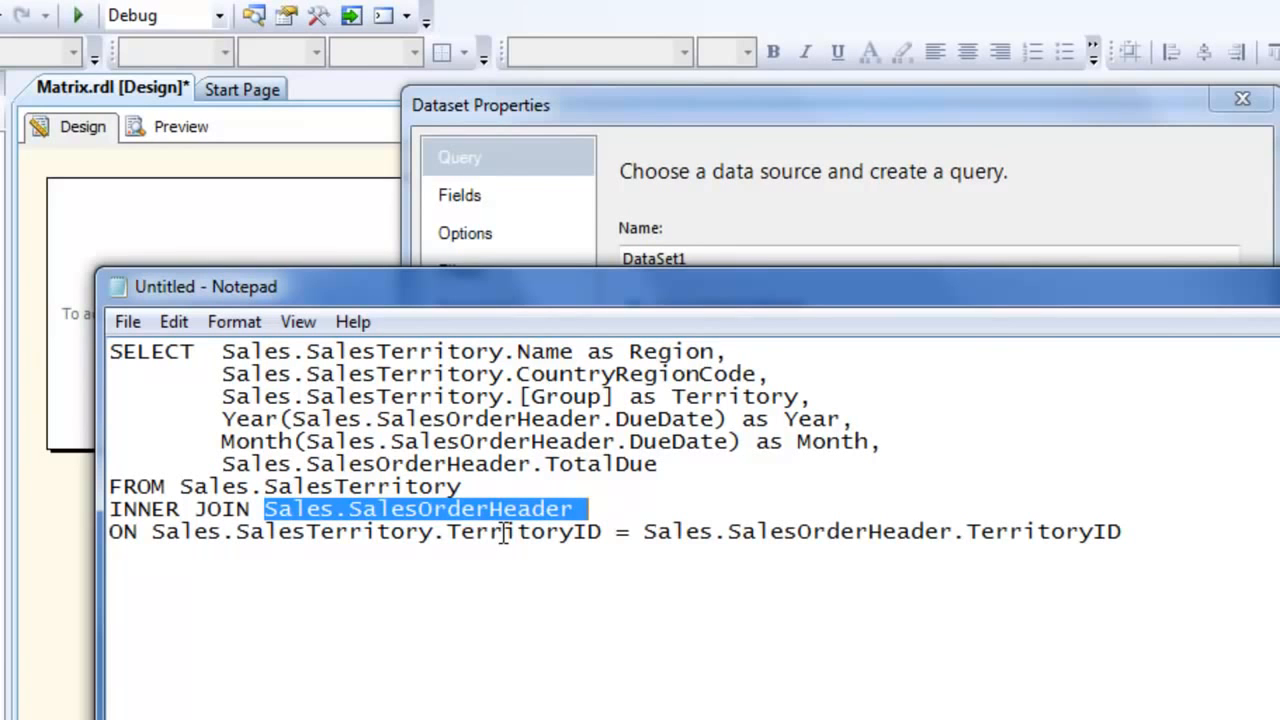
key("ctrl+a")
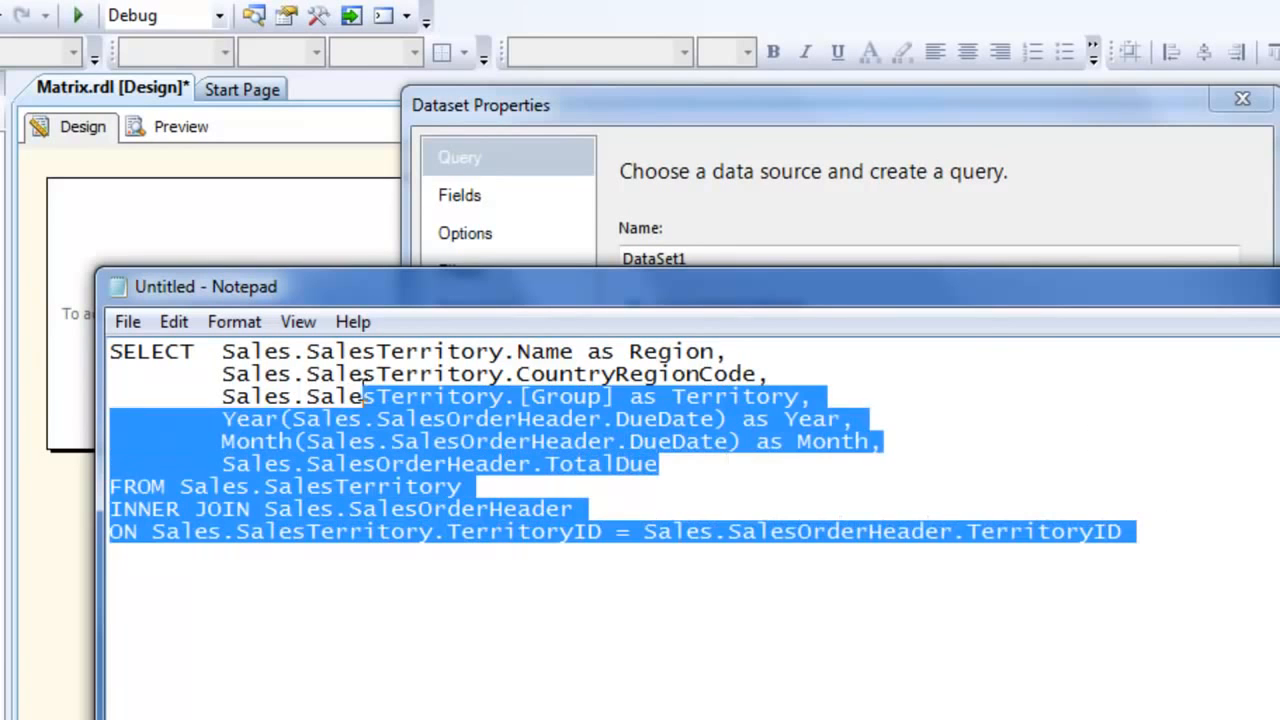
- Back in Visual Studio, embed the dataset in the report, choose Adv as its data source and paste the copied query
left_click(673, 105)
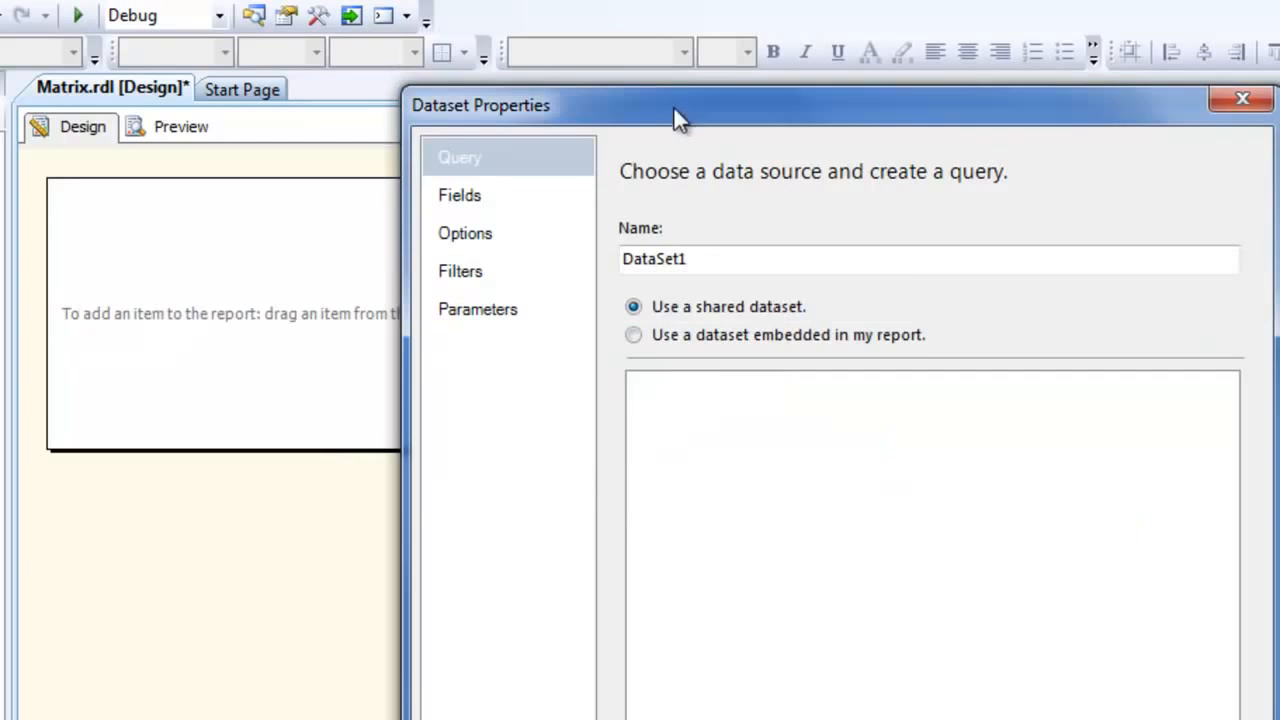
left_click(683, 334)
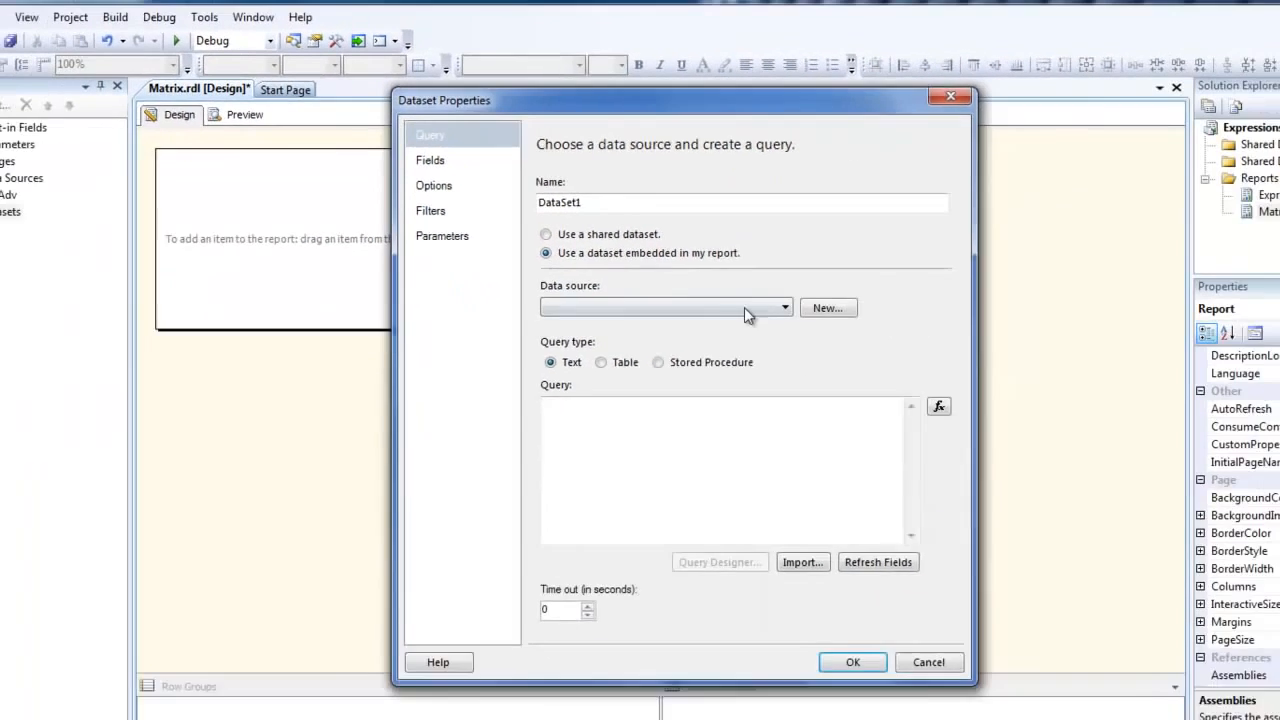
left_click(861, 416)
left_click(588, 291)
left_click(651, 438)
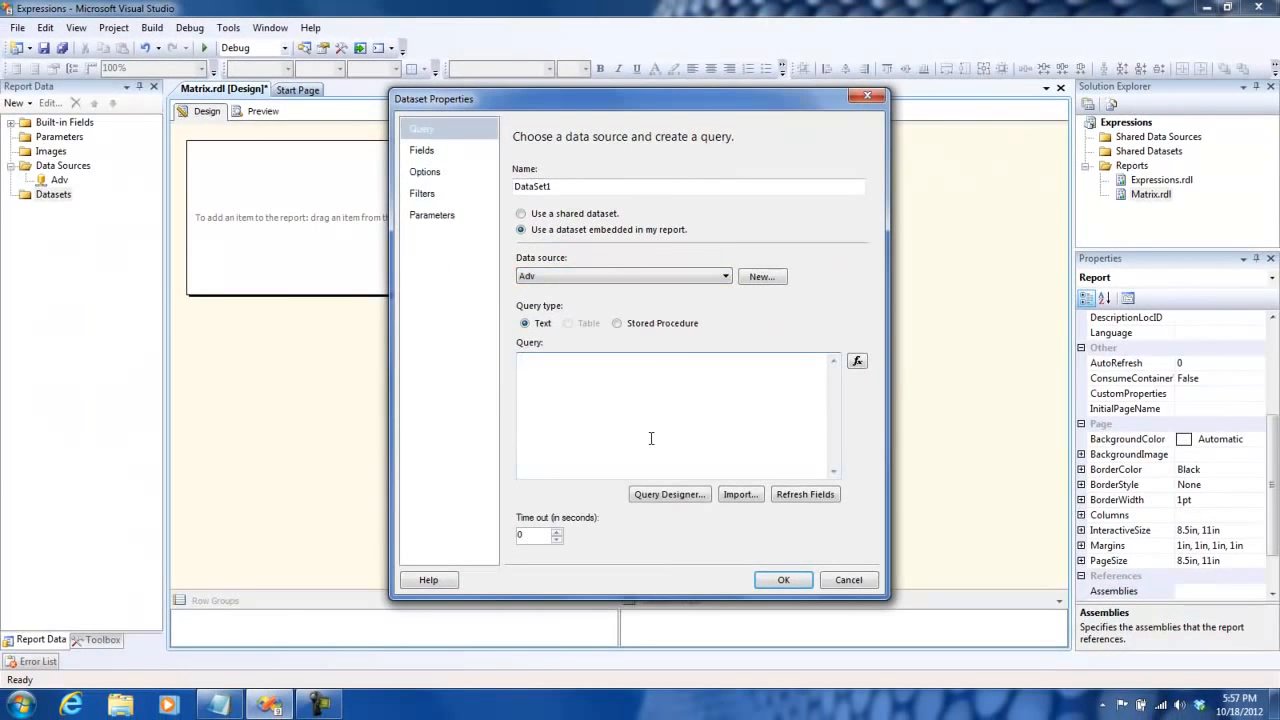
key("ctrl+v")
- Run the query in the Query Designer, maximizing the designer and enlarging the results area
left_click(668, 494)
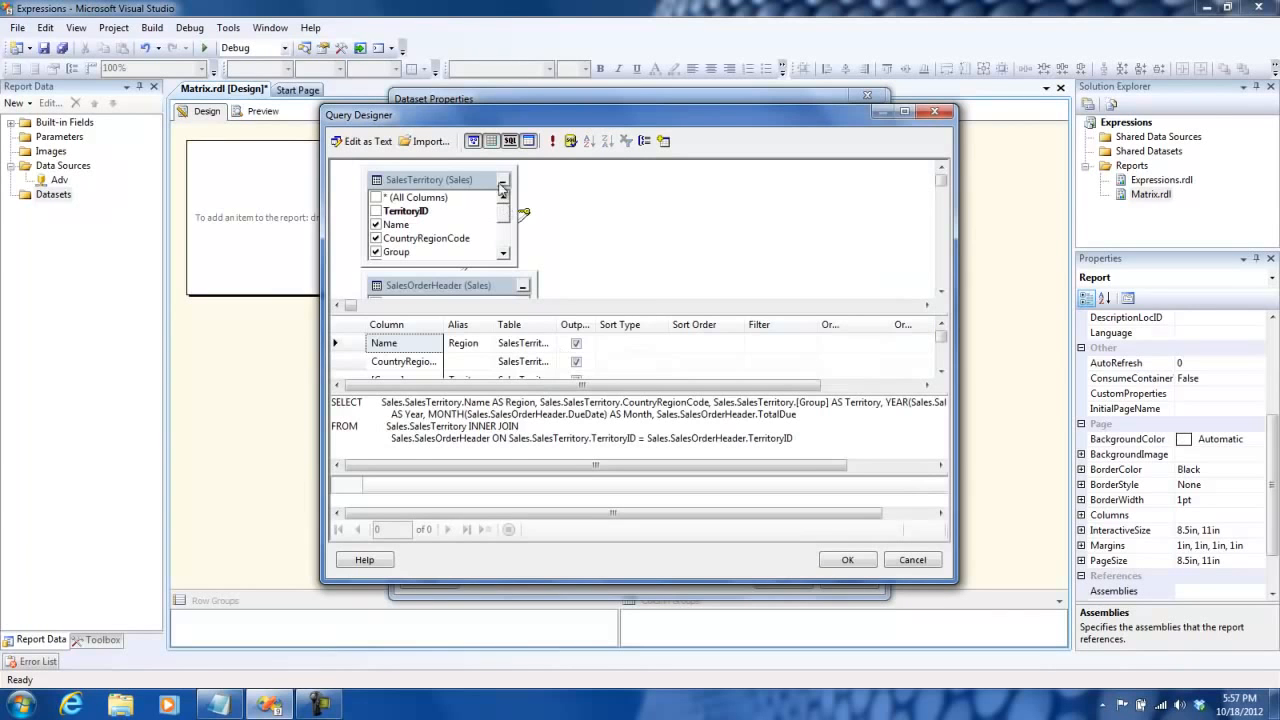
left_click(553, 141)
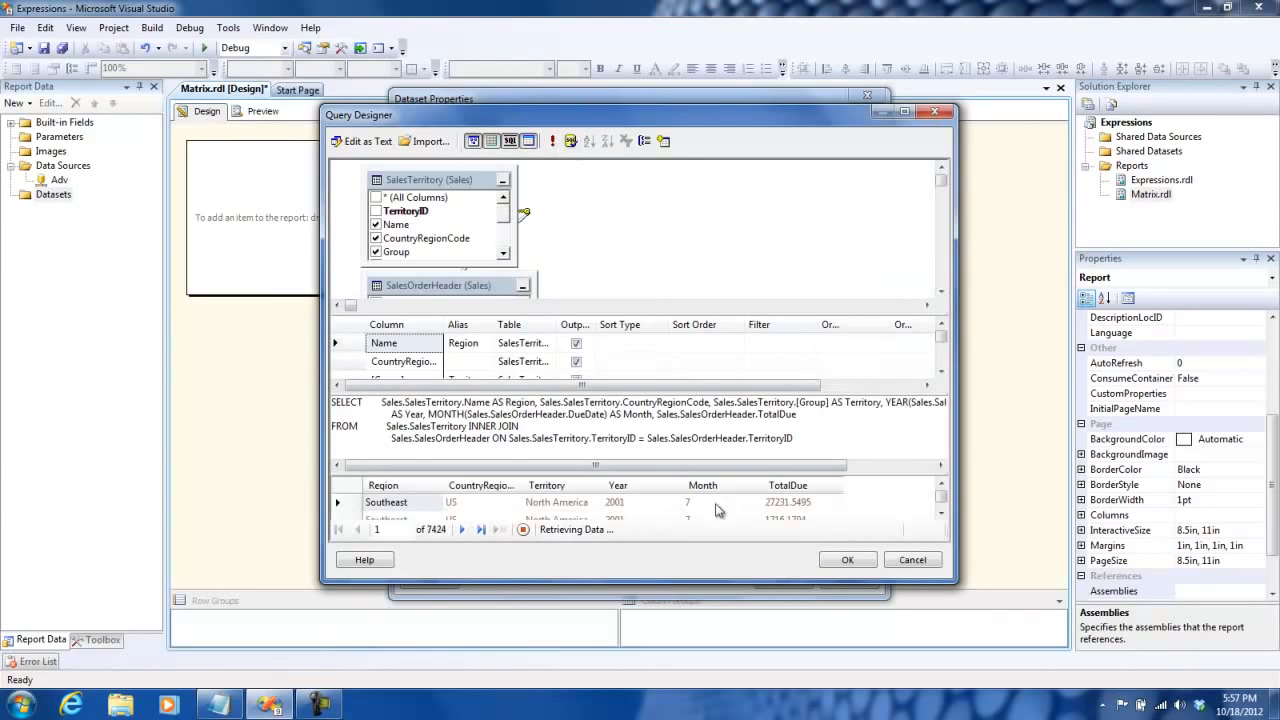
left_click(905, 113)
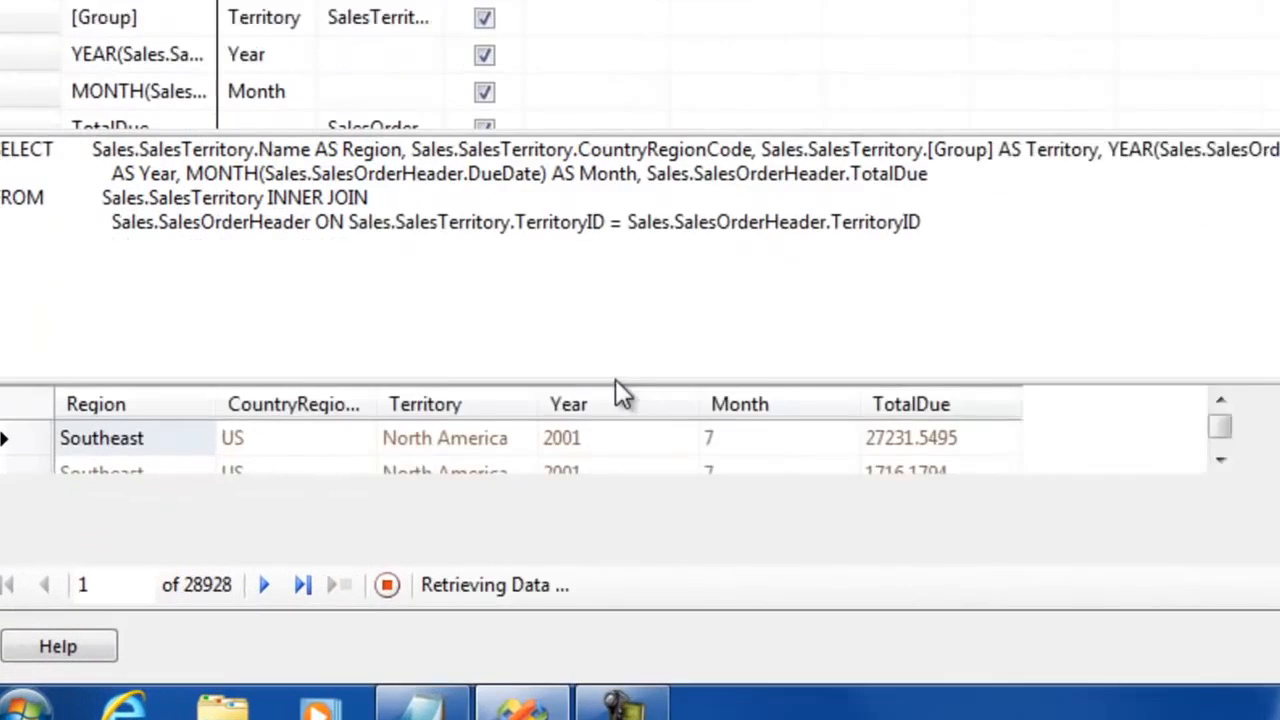
left_click_drag(680, 343, 743, 140)
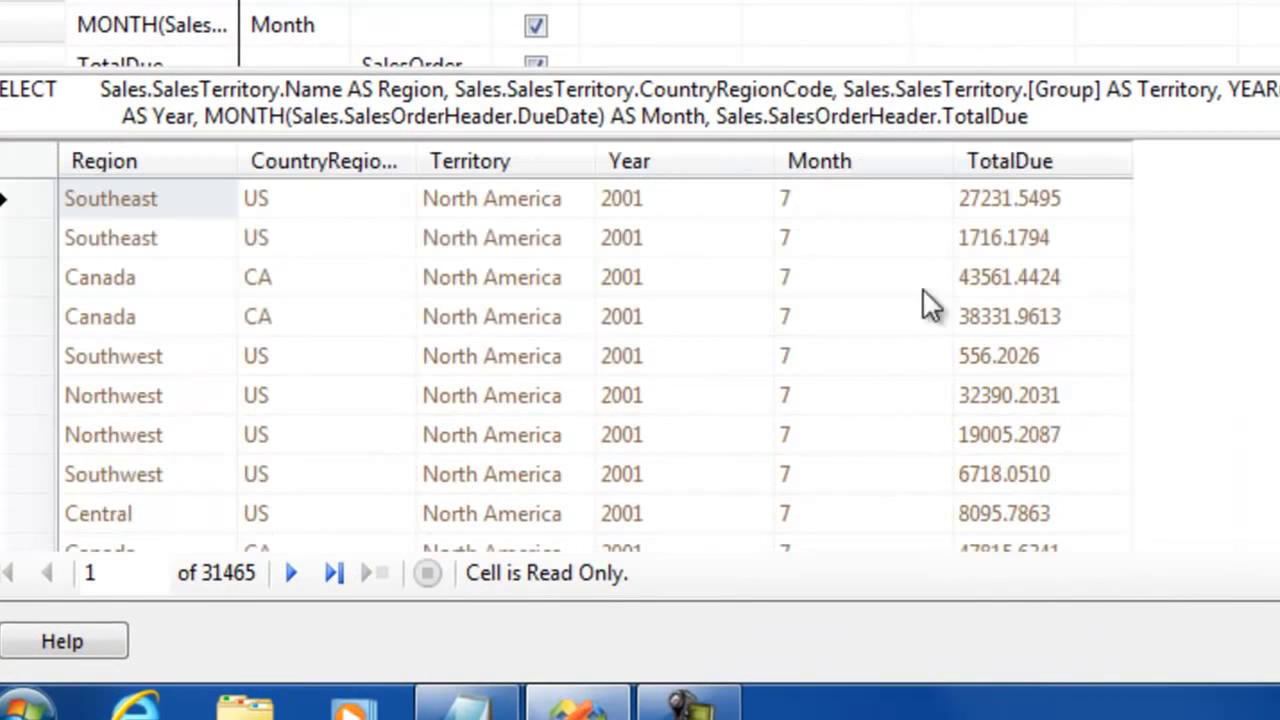
- Examine the Region, CountryRegionCode, Territory, Year and TotalDue columns in the query results
left_click_drag(178, 210, 206, 394)
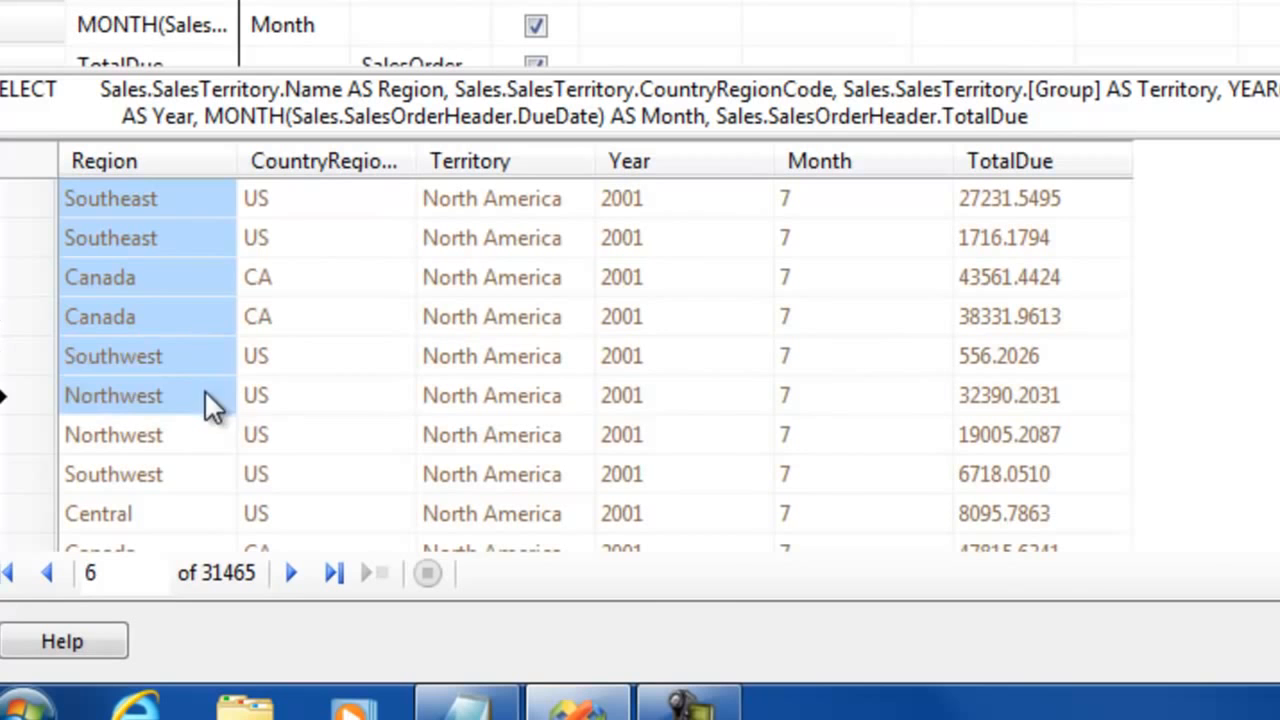
left_click(333, 200)
left_click_drag(343, 205, 366, 417)
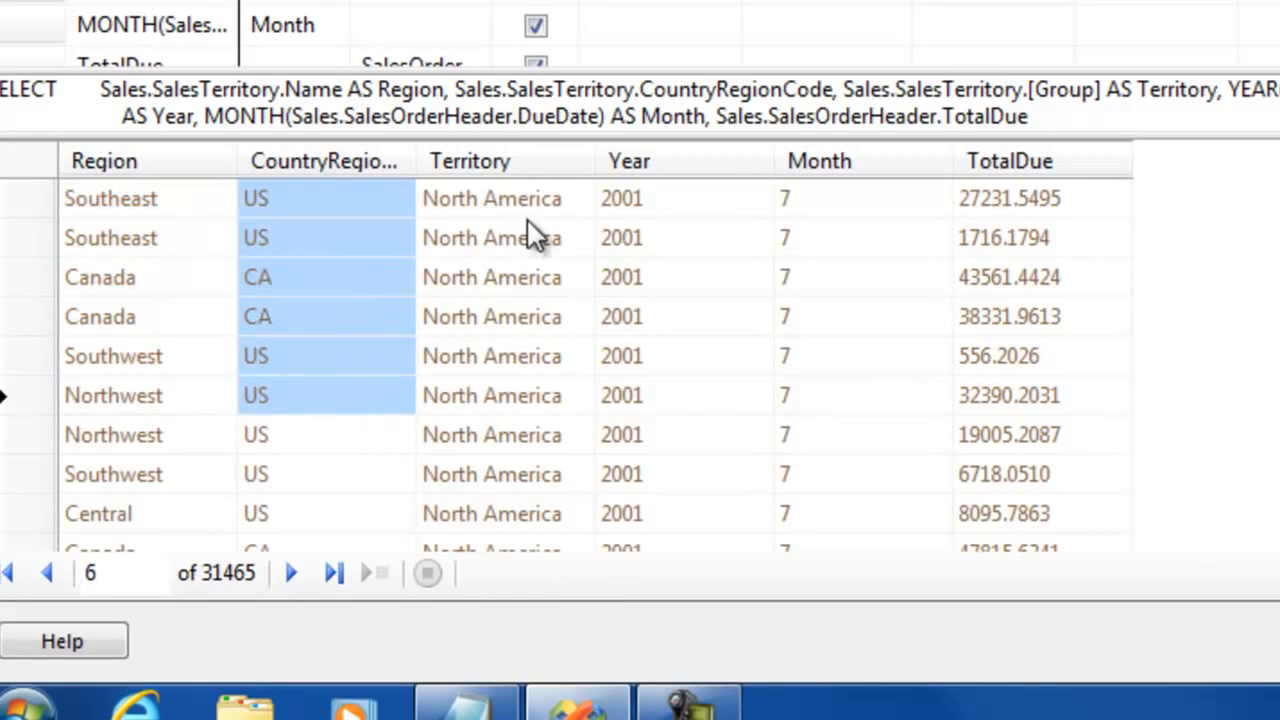
left_click_drag(526, 234, 490, 356)
left_click_drag(680, 205, 690, 358)
left_click_drag(1034, 200, 1060, 358)
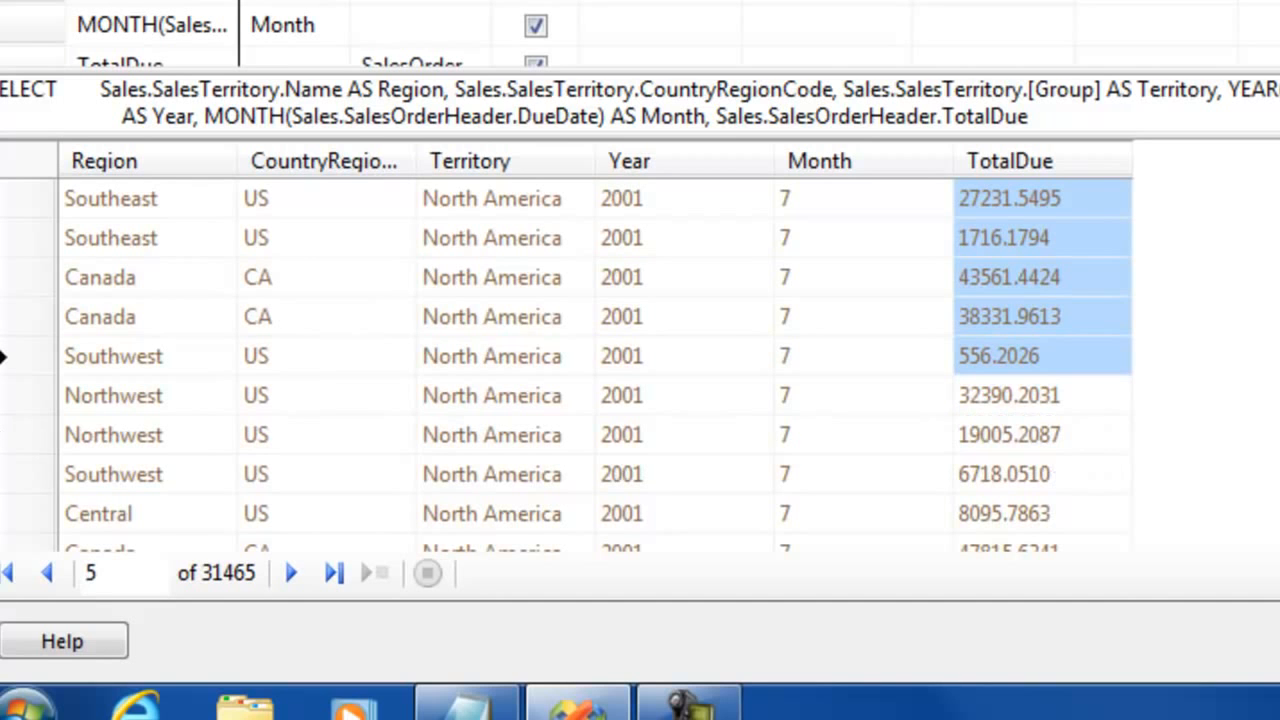
scroll(595, 360, "down", 20)
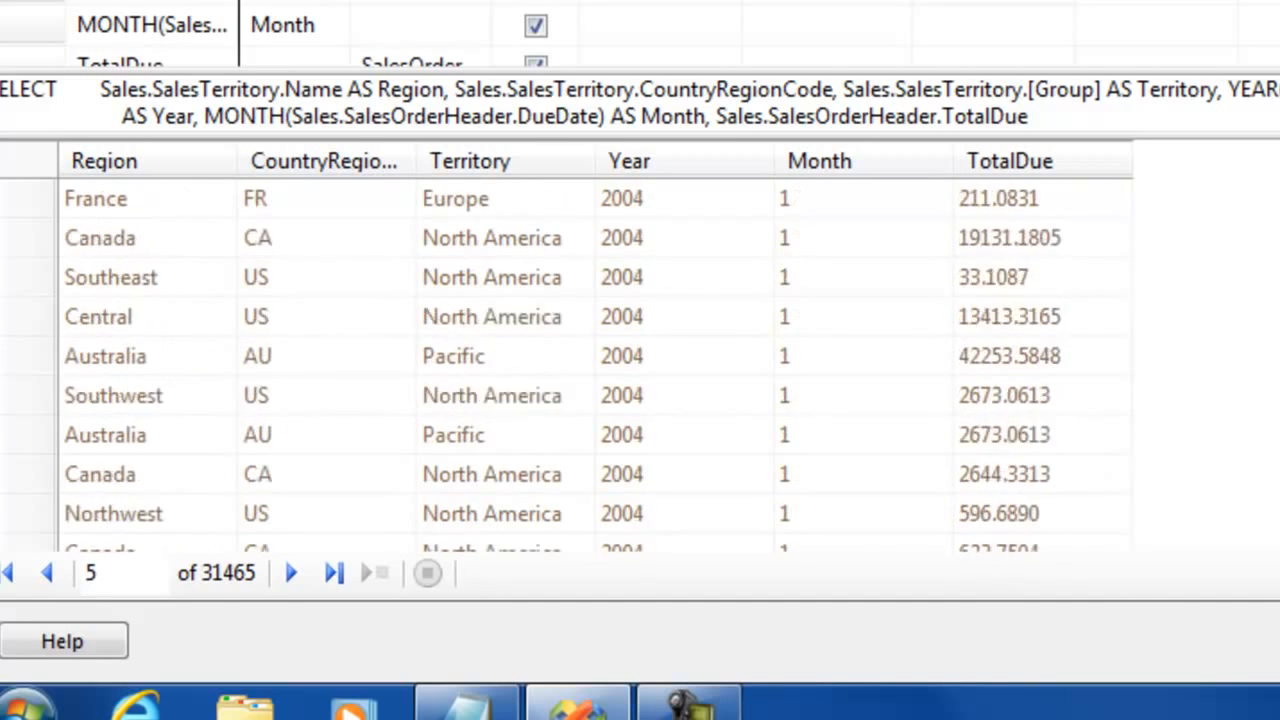
scroll(595, 360, "up", 20)
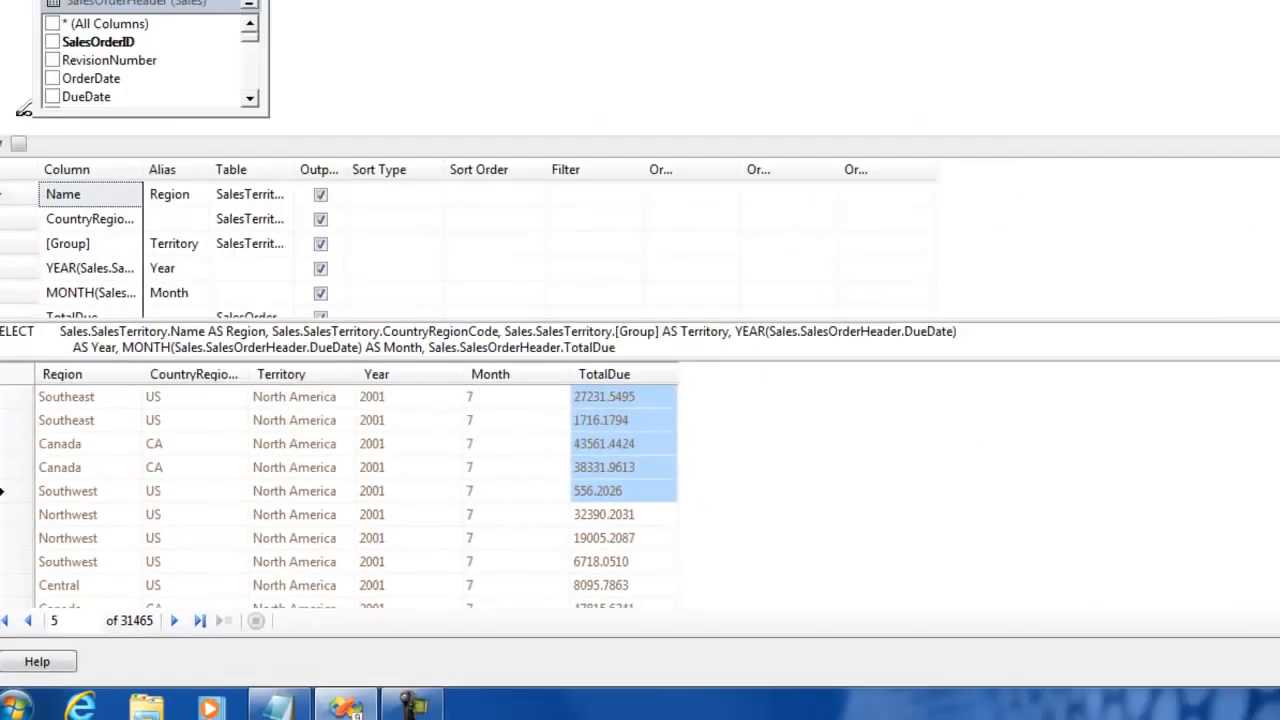
- Accept the query and create the dataset under the name DataSet1
left_click(1172, 668)
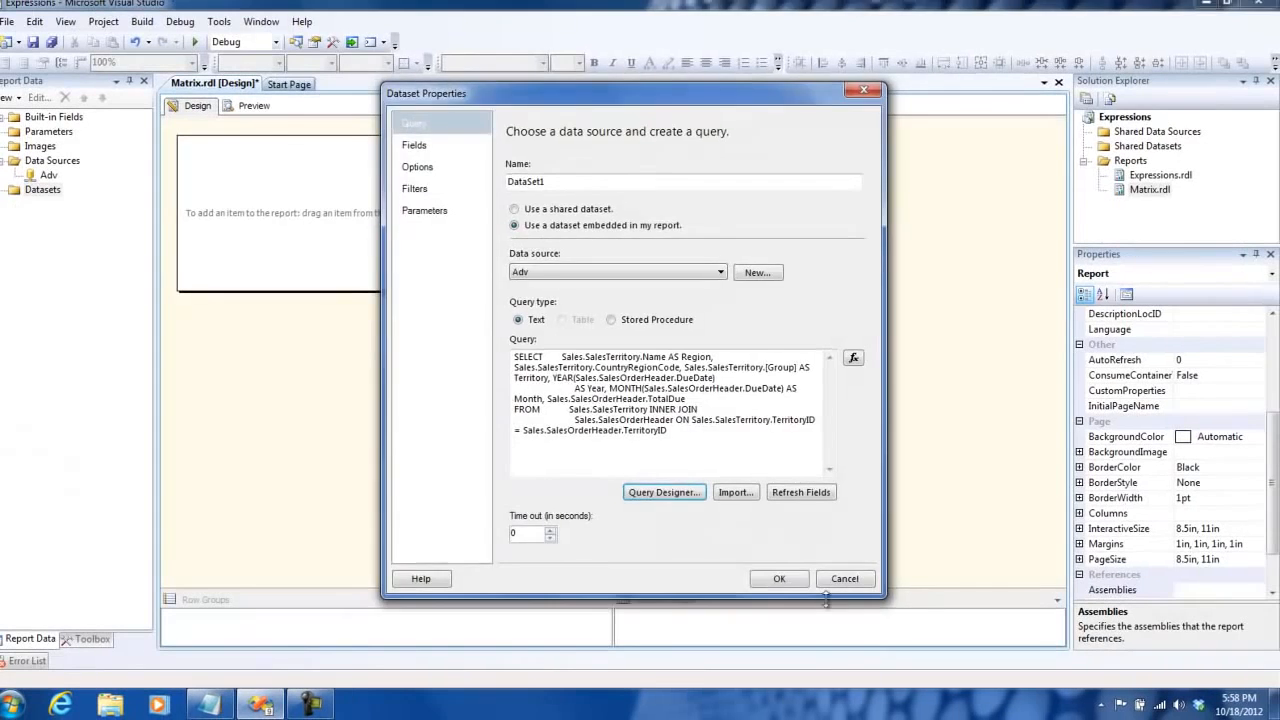
left_click(778, 578)
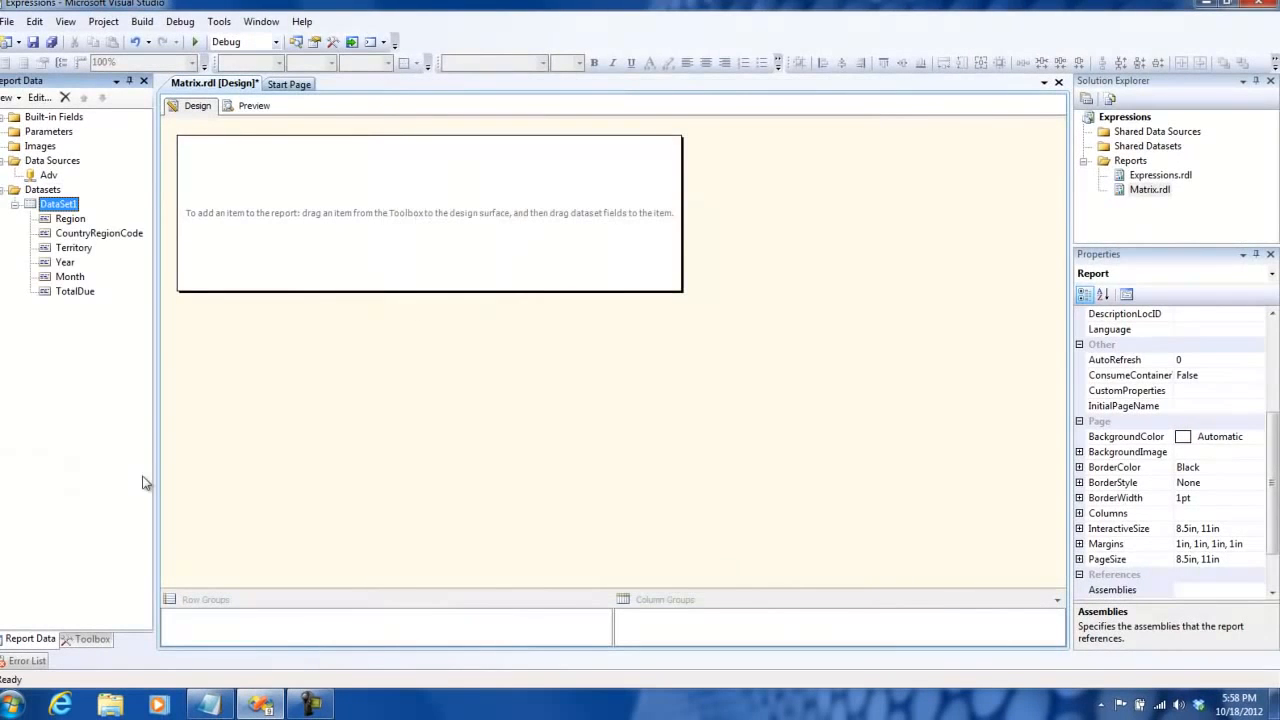
- Insert a matrix in the upper left area of the report body
left_click(93, 640)
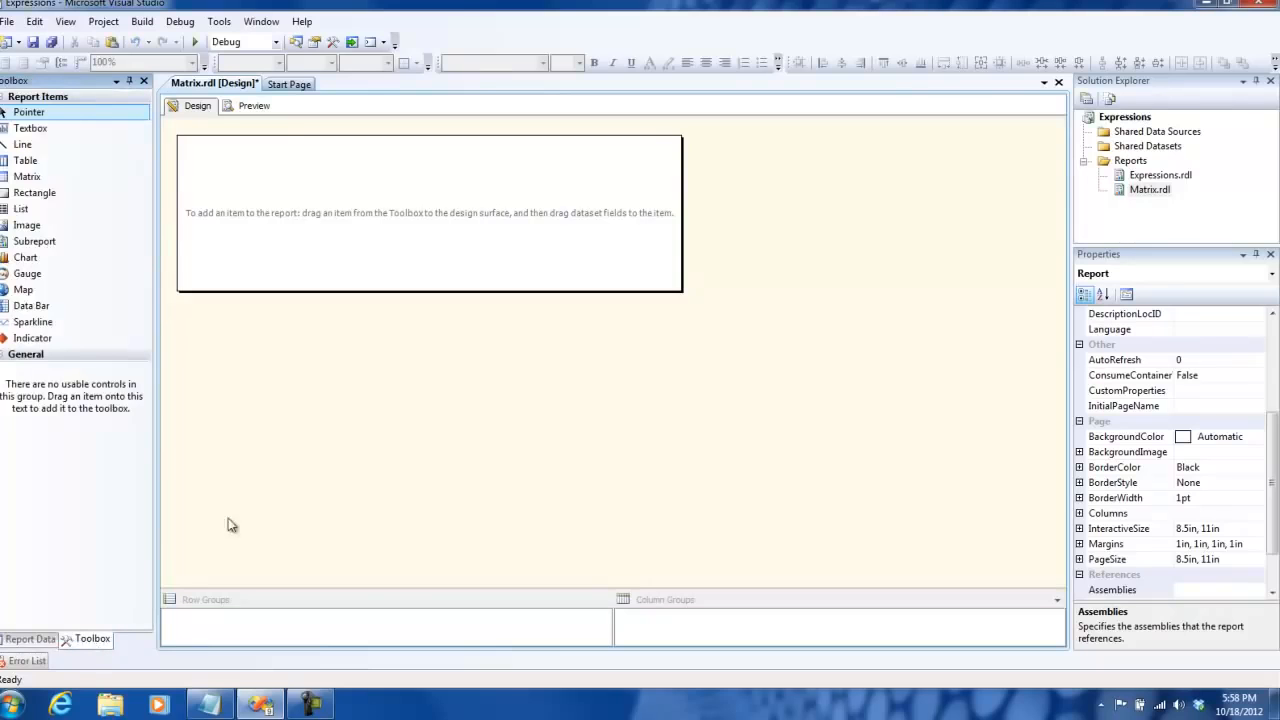
left_click_drag(33, 178, 210, 189)
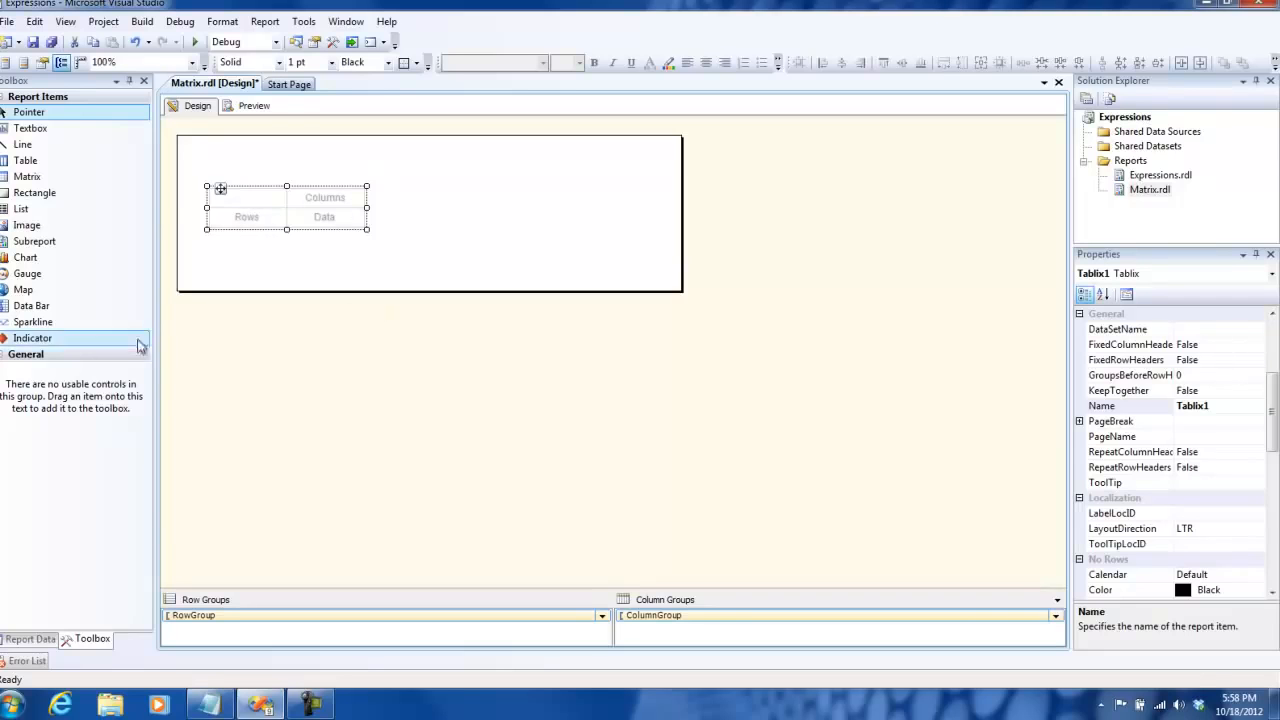
- Group the matrix rows by the Territory field and its columns by the Year field, and preview the report
left_click(36, 640)
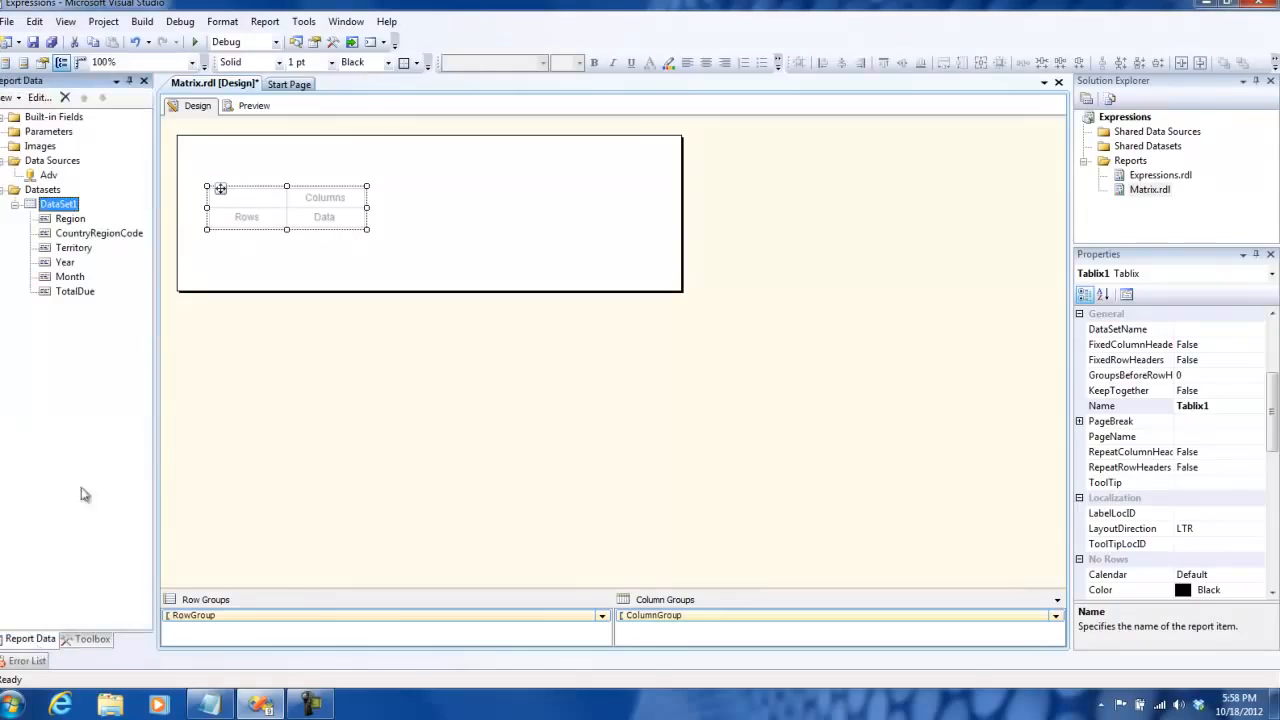
left_click_drag(78, 250, 227, 222)
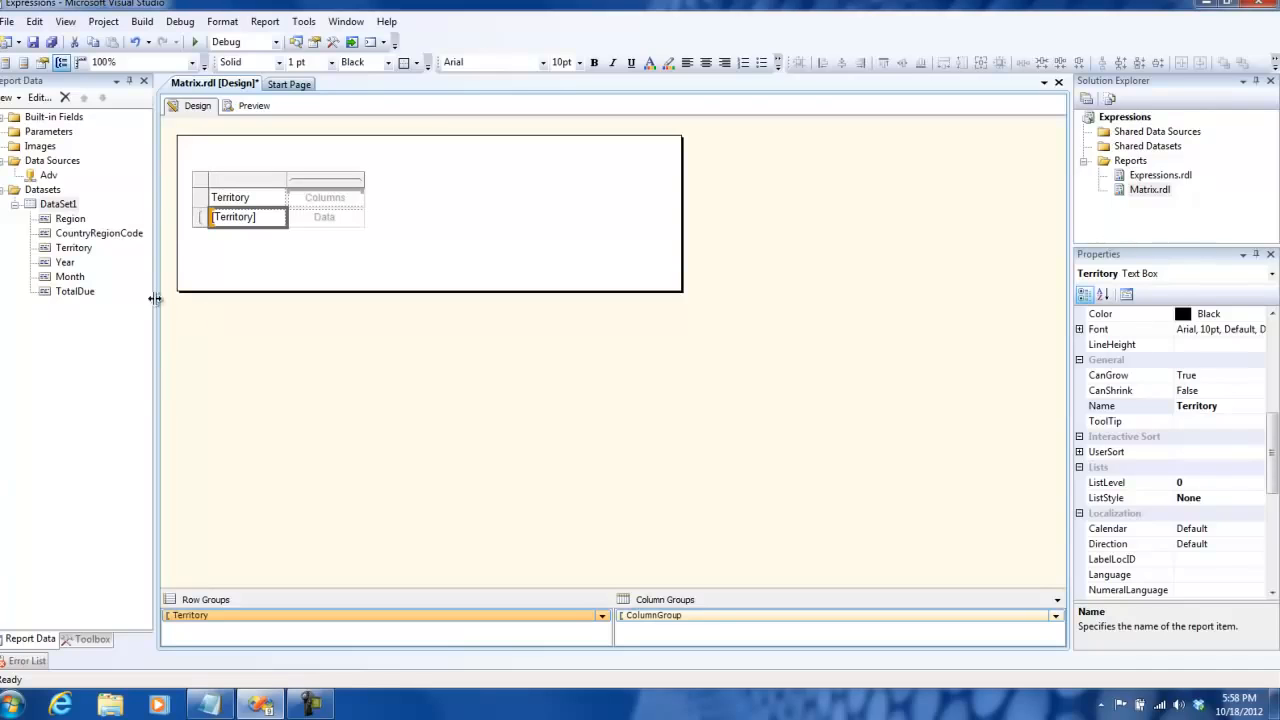
left_click_drag(65, 262, 319, 203)
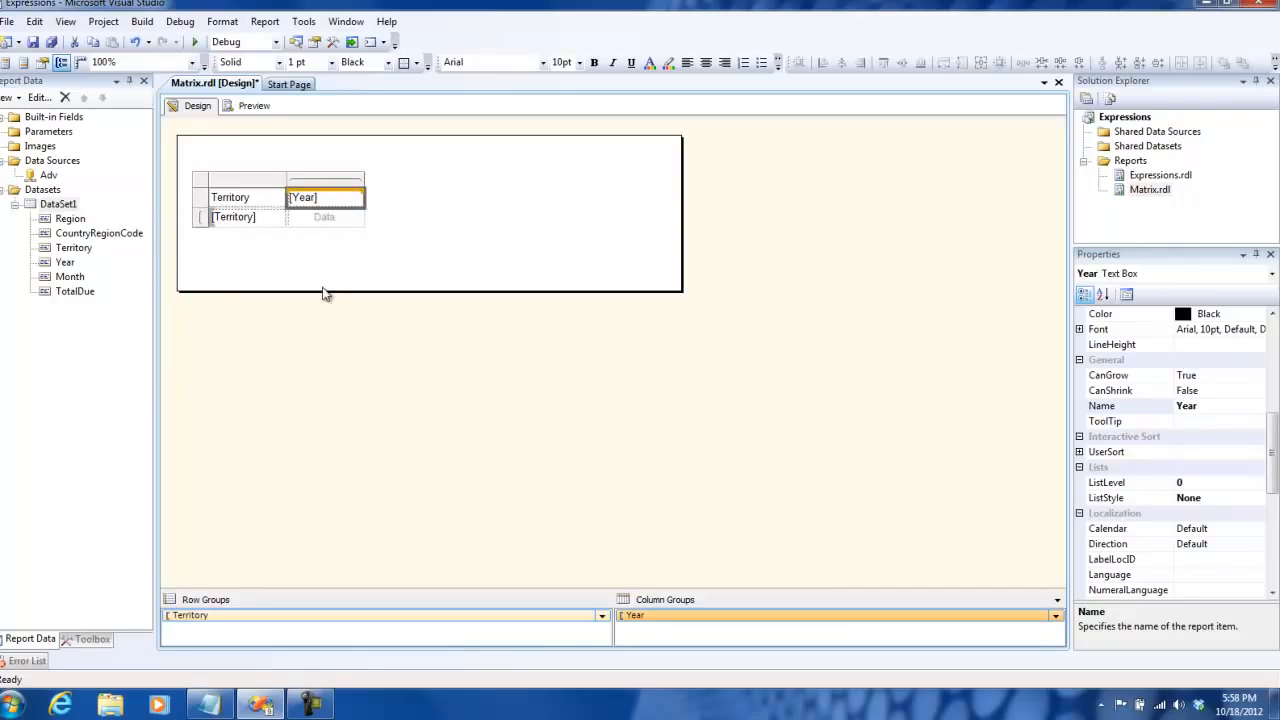
left_click(253, 105)
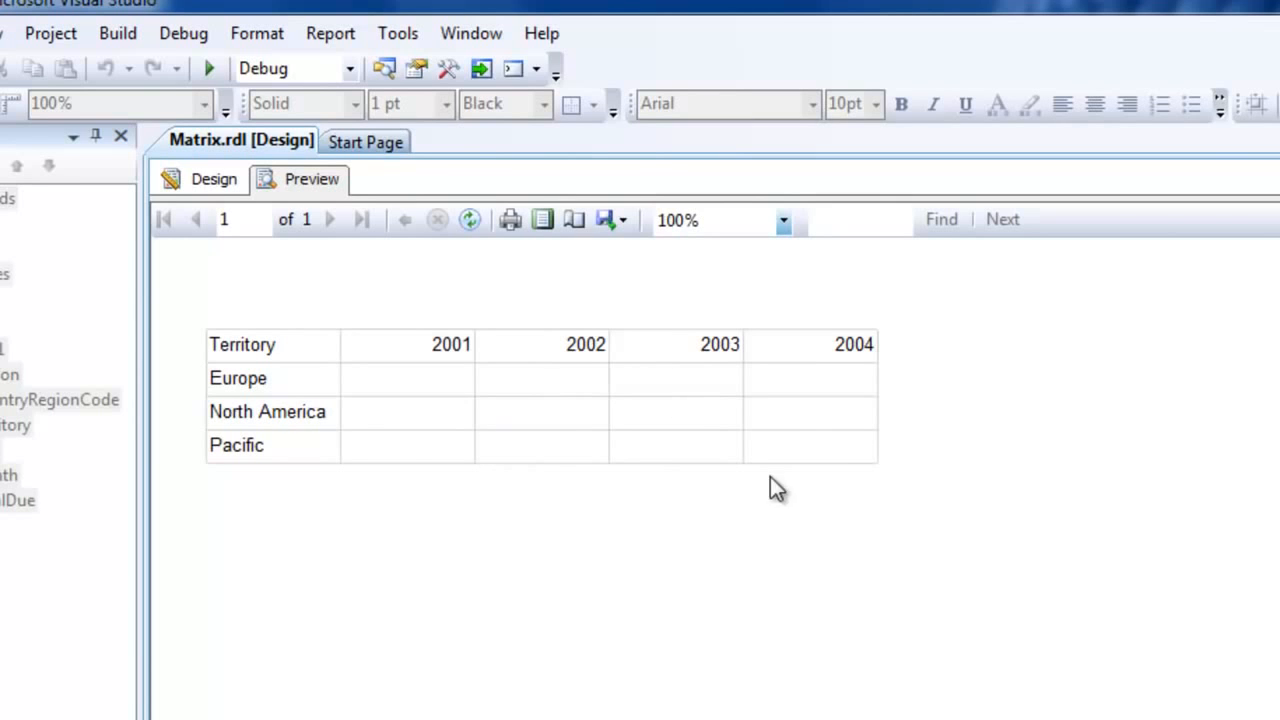
left_click(180, 180)
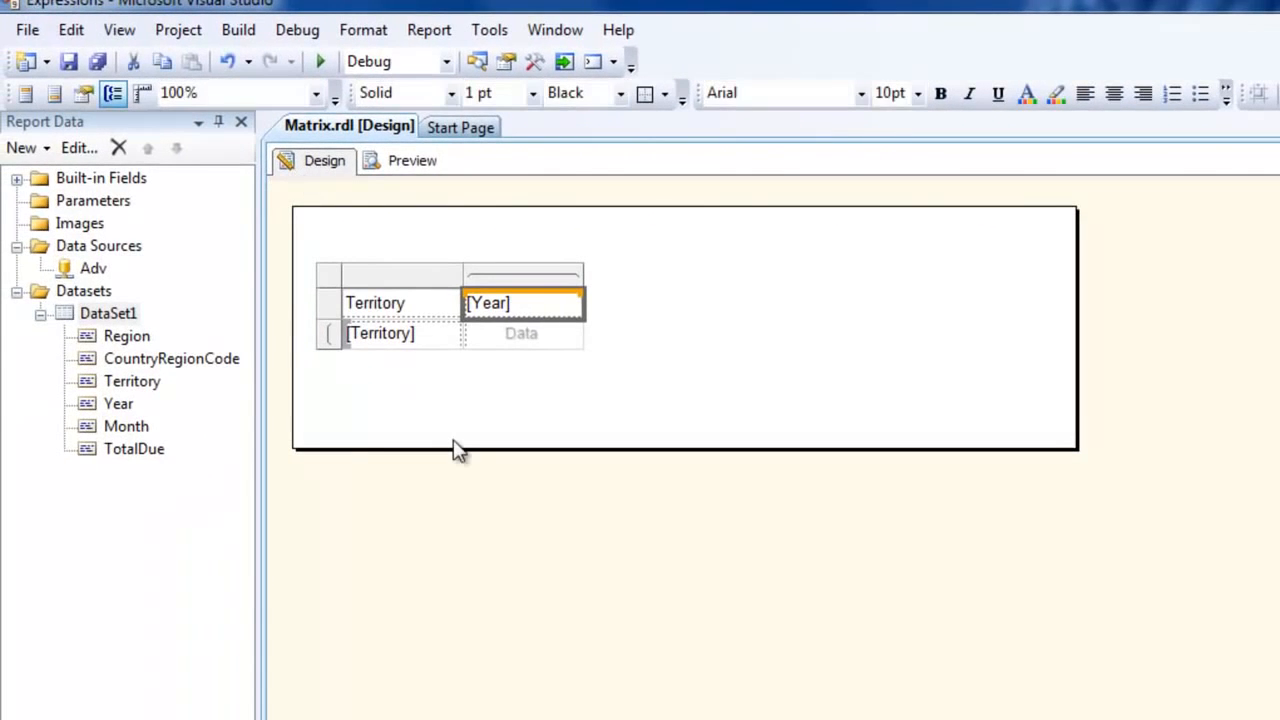
- Add the TotalDue field as a sum in the matrix data cell and preview the report
left_click_drag(130, 450, 517, 327)
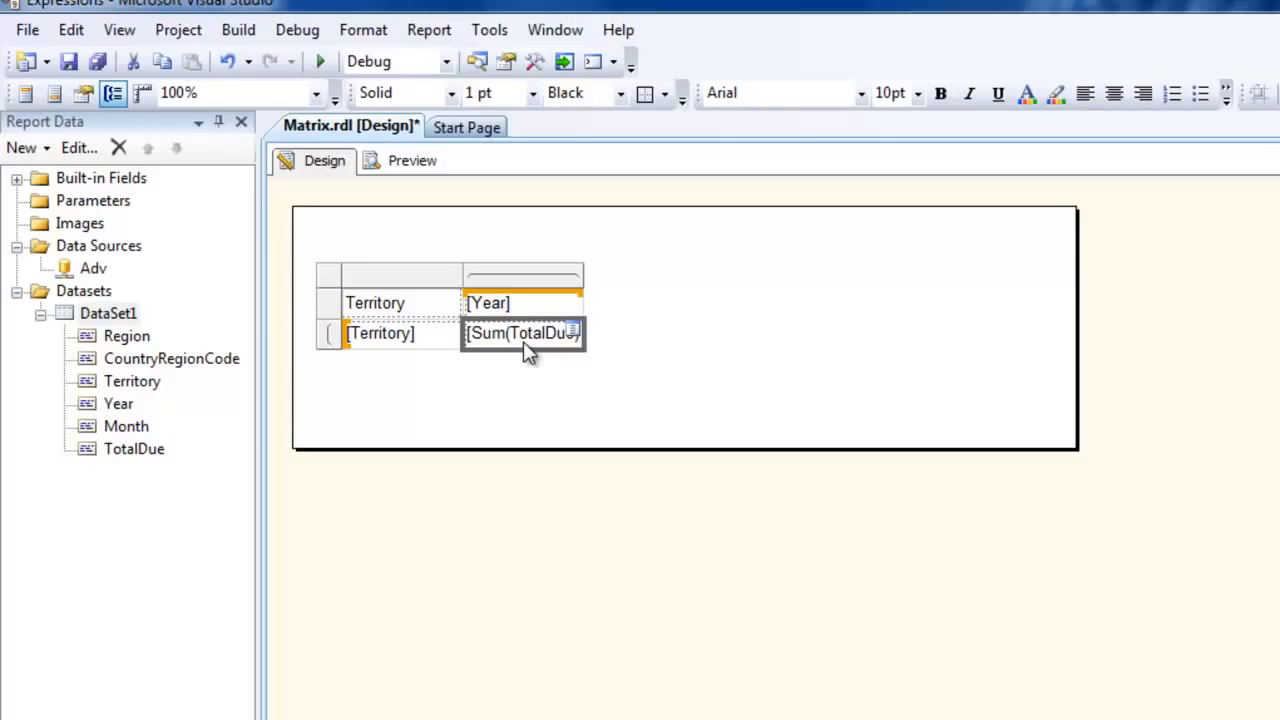
left_click(432, 168)
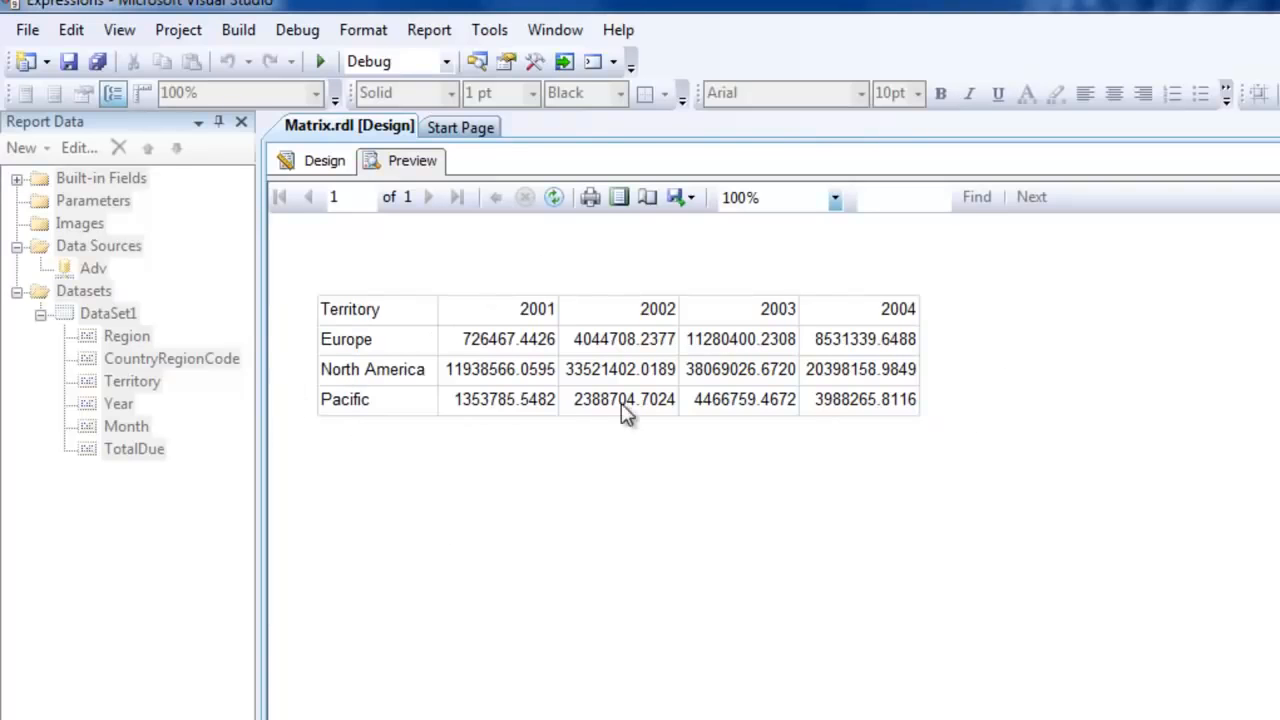
left_click(310, 166)
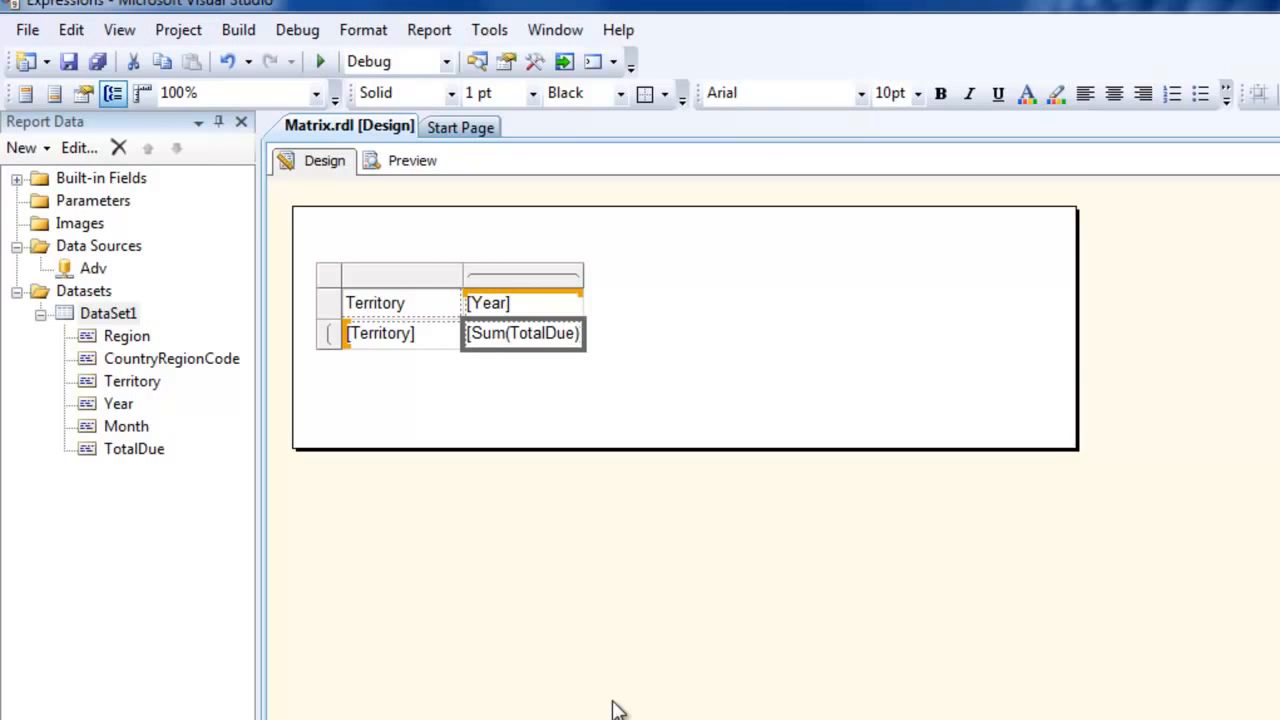
left_click(424, 167)
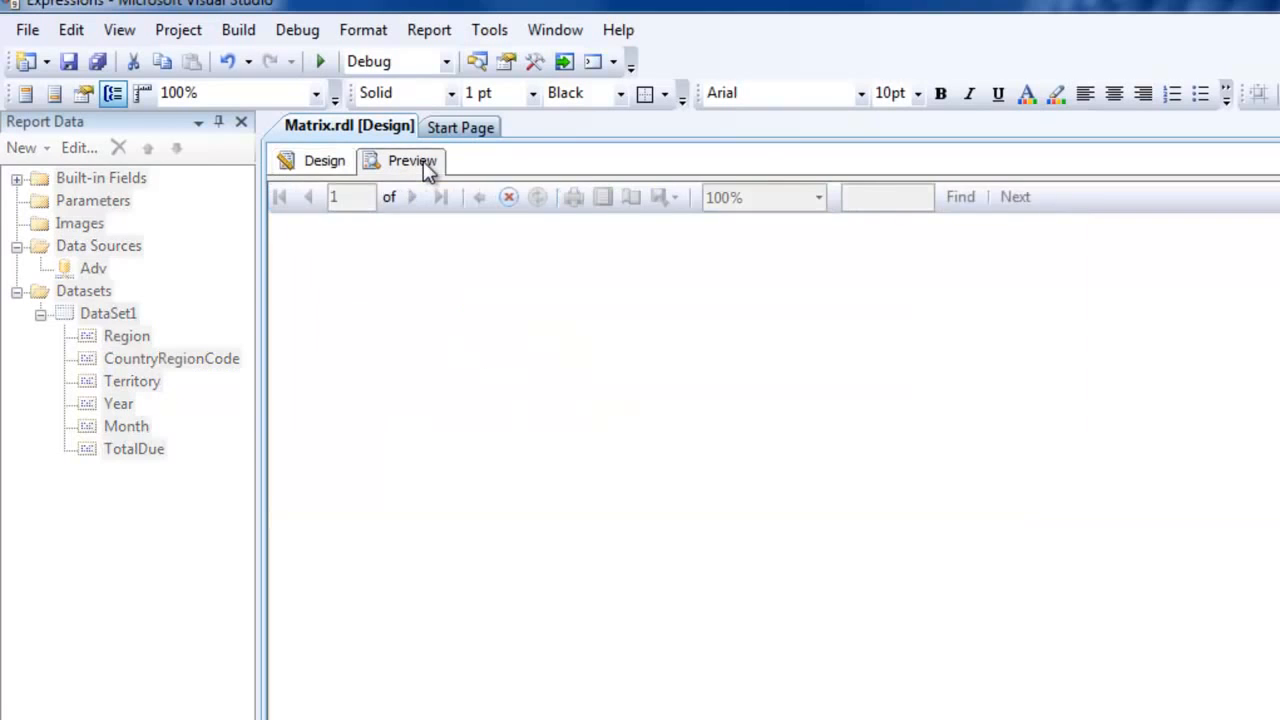